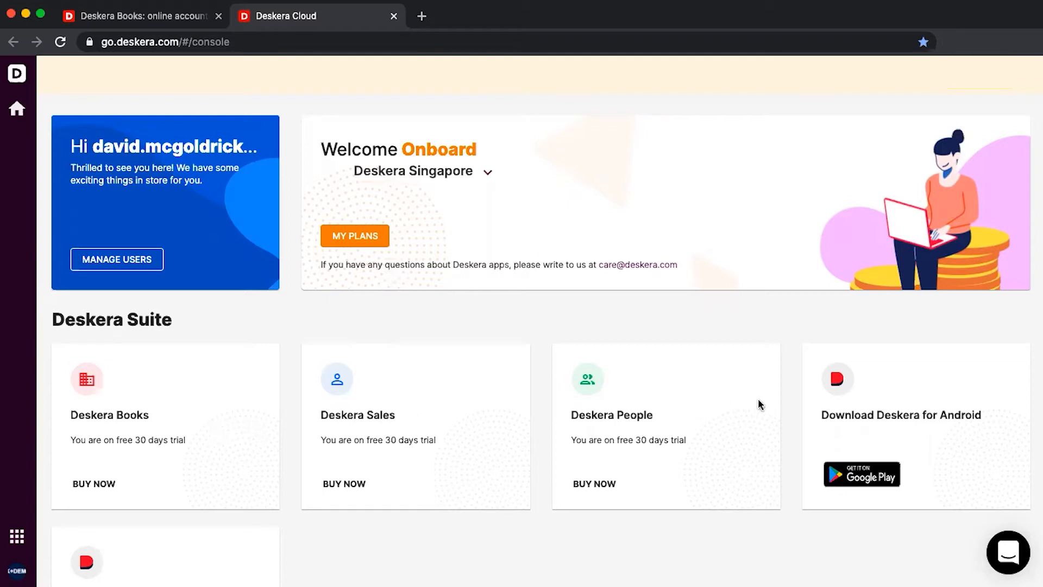
Launch Deskera Books from its card on the Deskera Cloud suite console
click(115, 399)
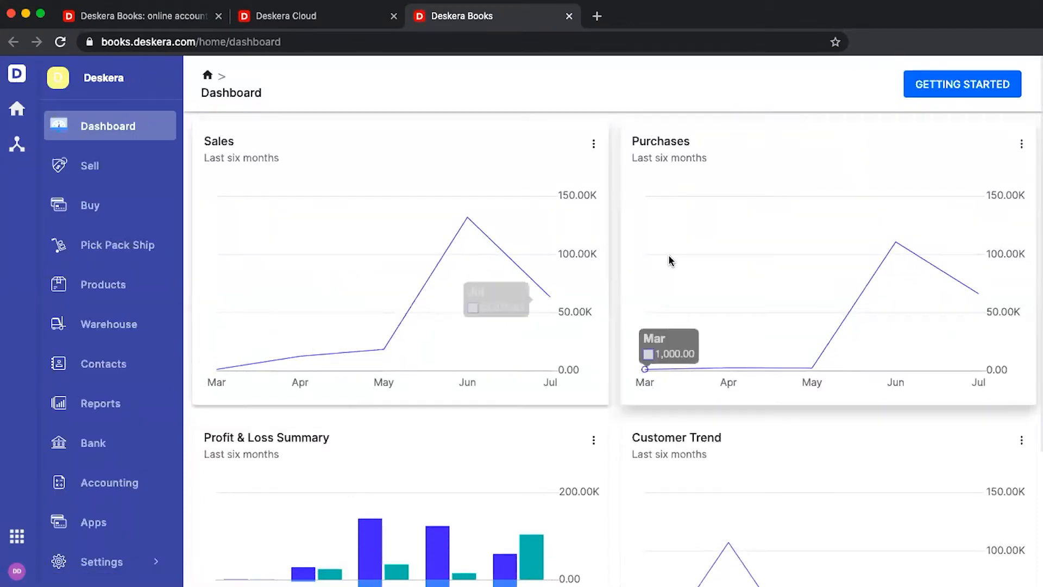
Scroll through the Books dashboard's sales, purchase and trend charts, then open Buy records
scroll(668, 254, down, 2)
scroll(670, 260, down, 5)
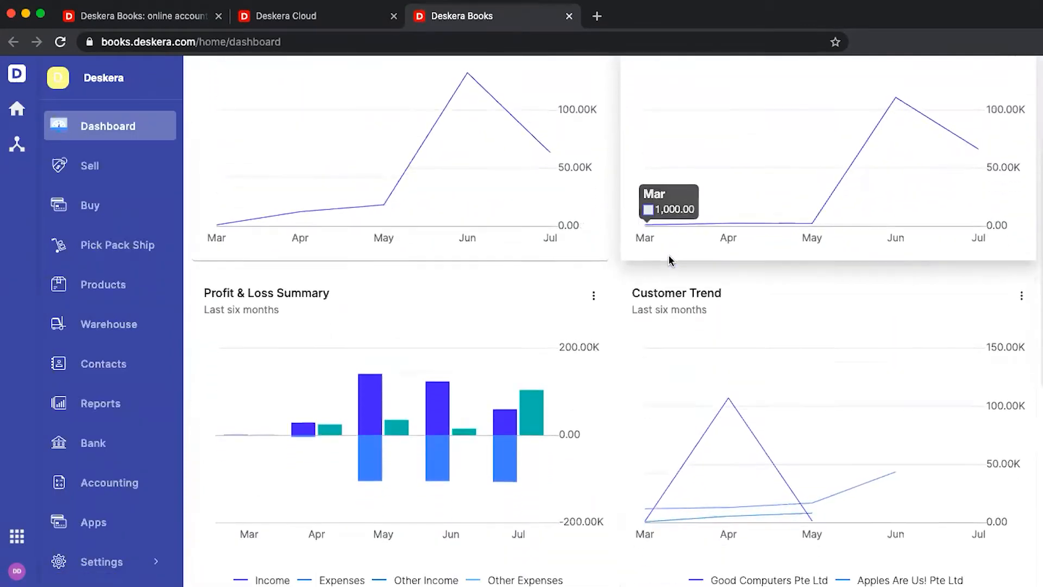
scroll(670, 258, down, 5)
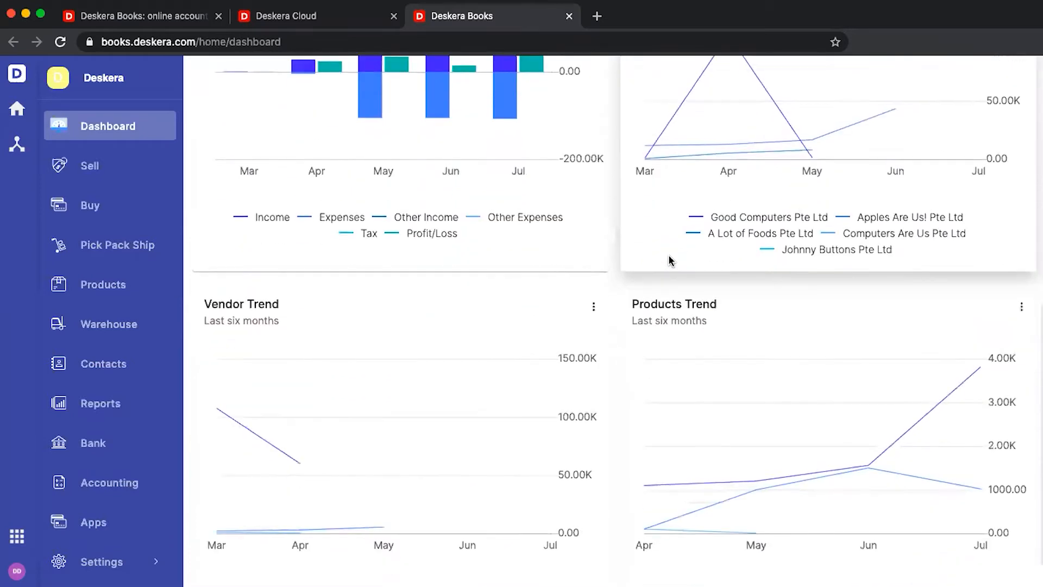
scroll(669, 256, up, 12)
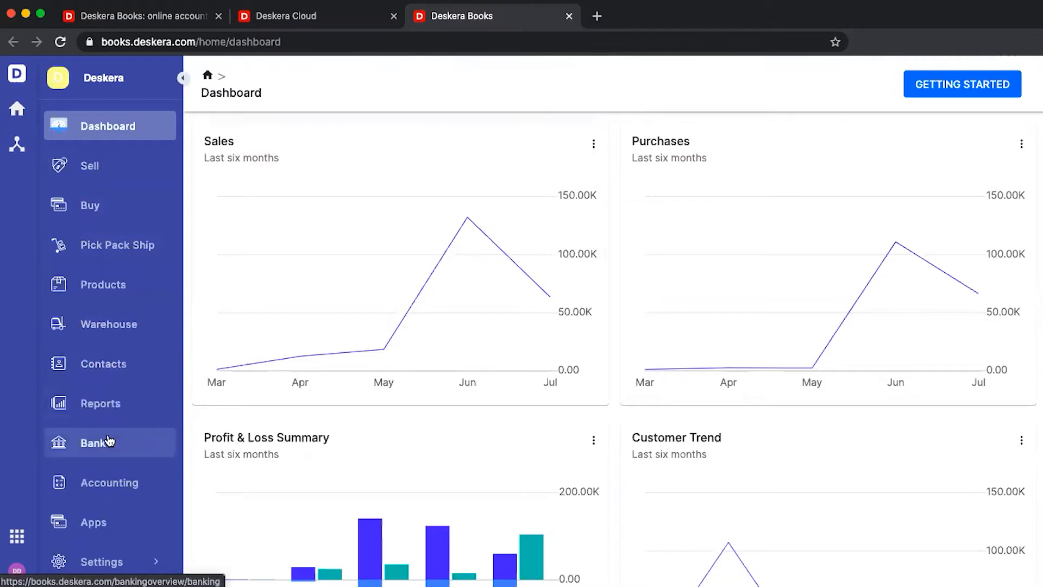
mouse_move(111, 560)
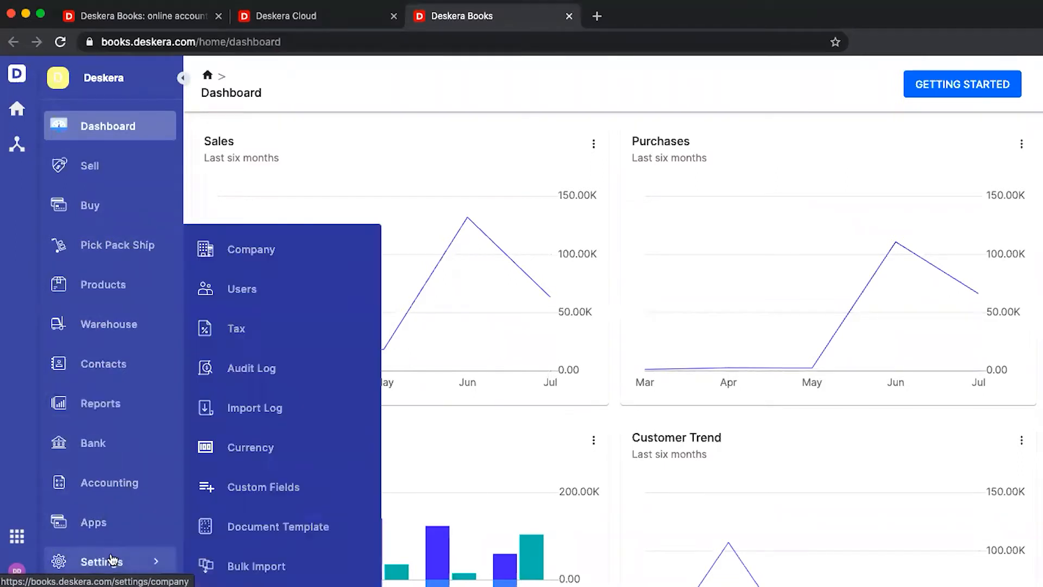
click(112, 209)
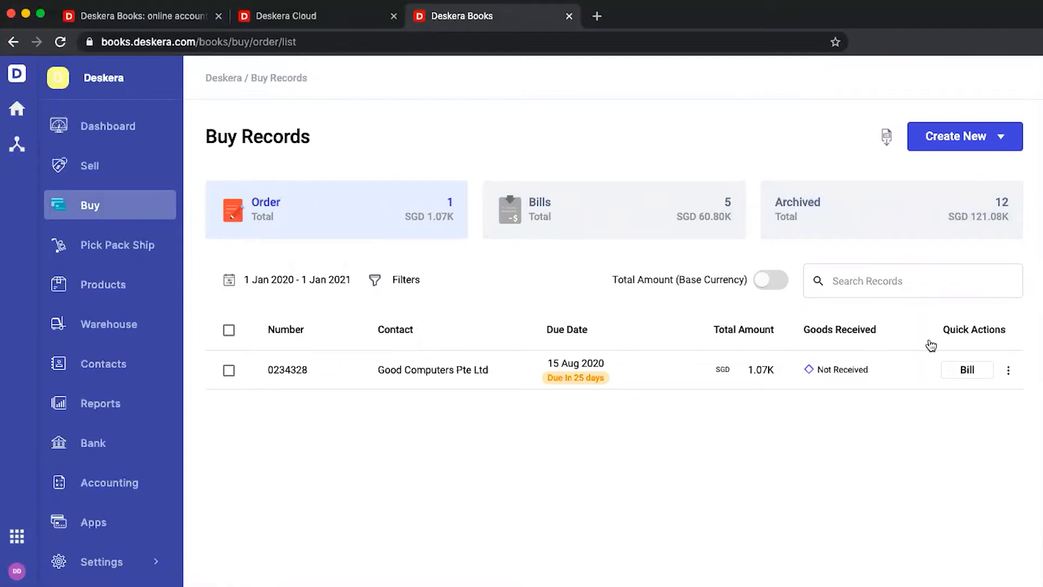
Choose New Order from the Create New menu on Buy Records
click(966, 139)
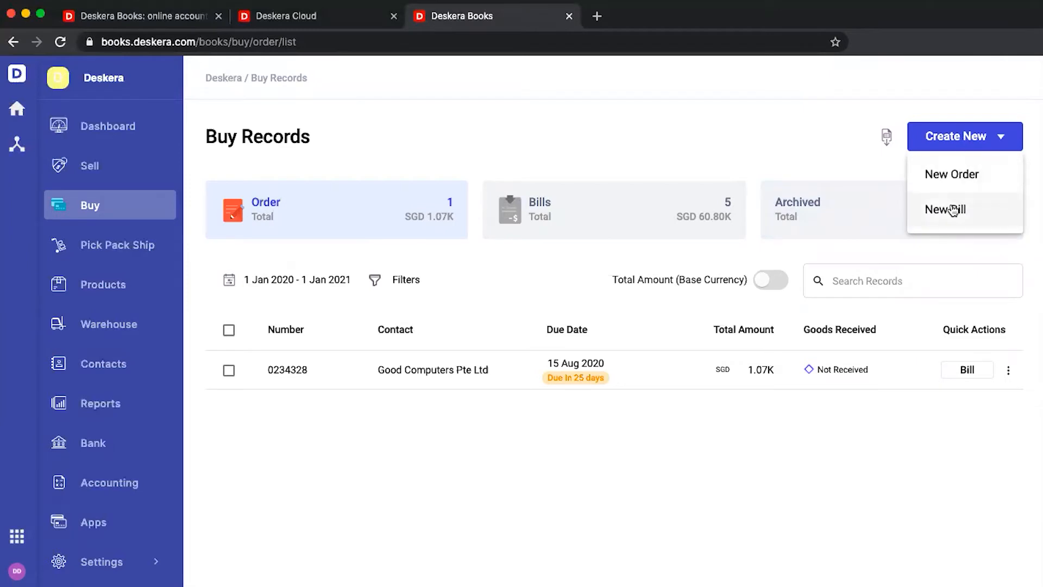
click(960, 172)
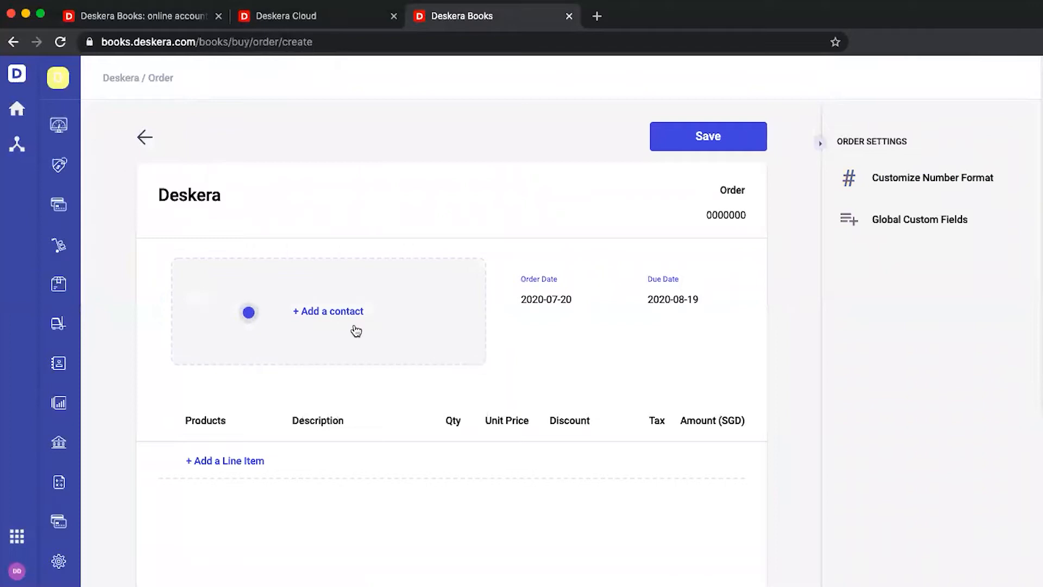
Set contact A Lot of Foods Pte Ltd and add a line of 100 Fresh Apples
click(356, 328)
scroll(326, 387, down, 3)
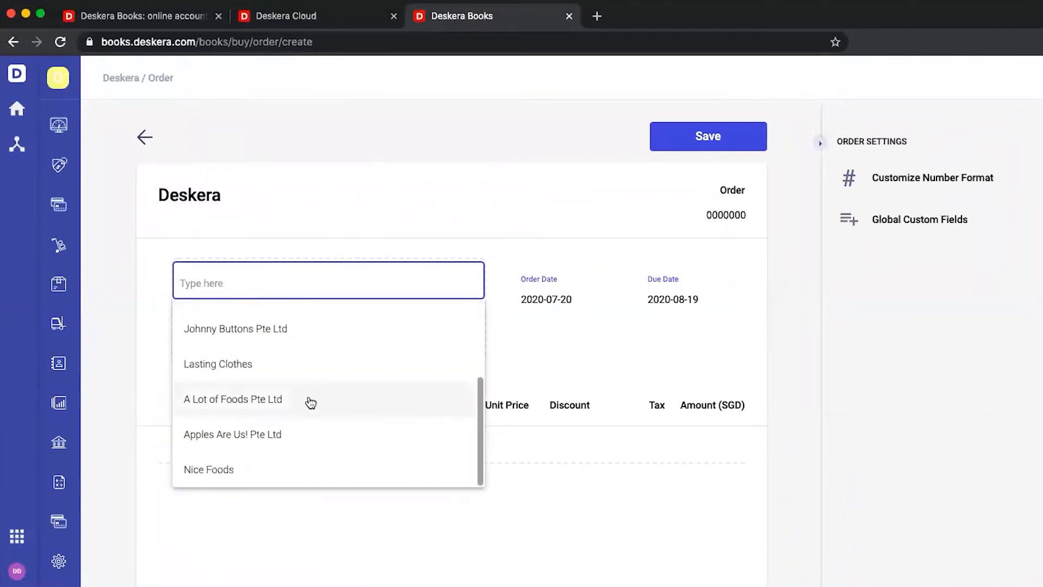
click(307, 400)
click(230, 447)
text(apple)
click(242, 480)
click(451, 446)
text(100)
click(517, 451)
Try a 10% discount on the apples line, then clear it back to no discount
click(568, 445)
text(10)
click(503, 474)
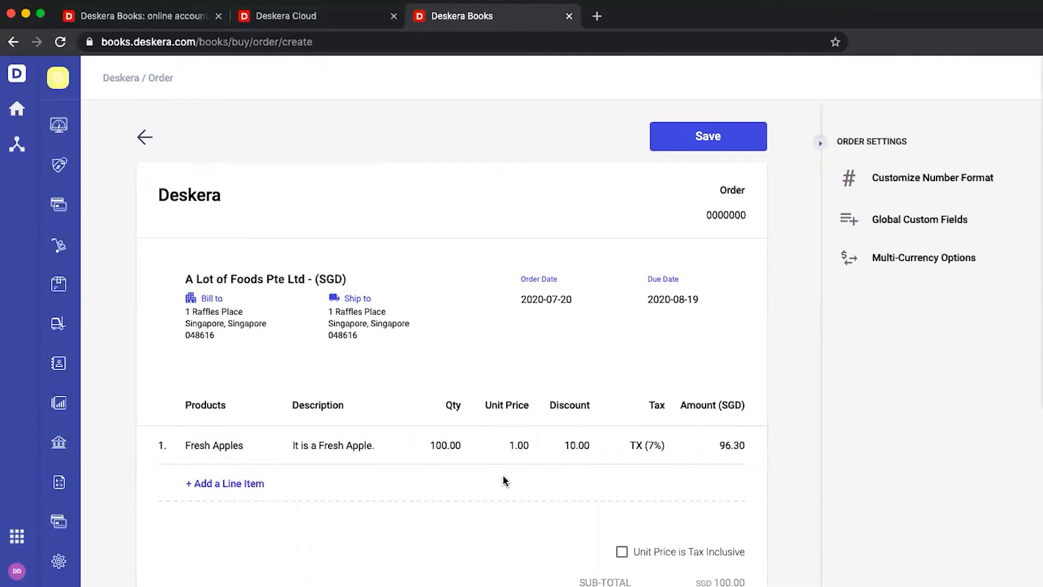
scroll(521, 481, down, 3)
click(585, 301)
key(BackSpace)
key(BackSpace)
text(%)
key(Return)
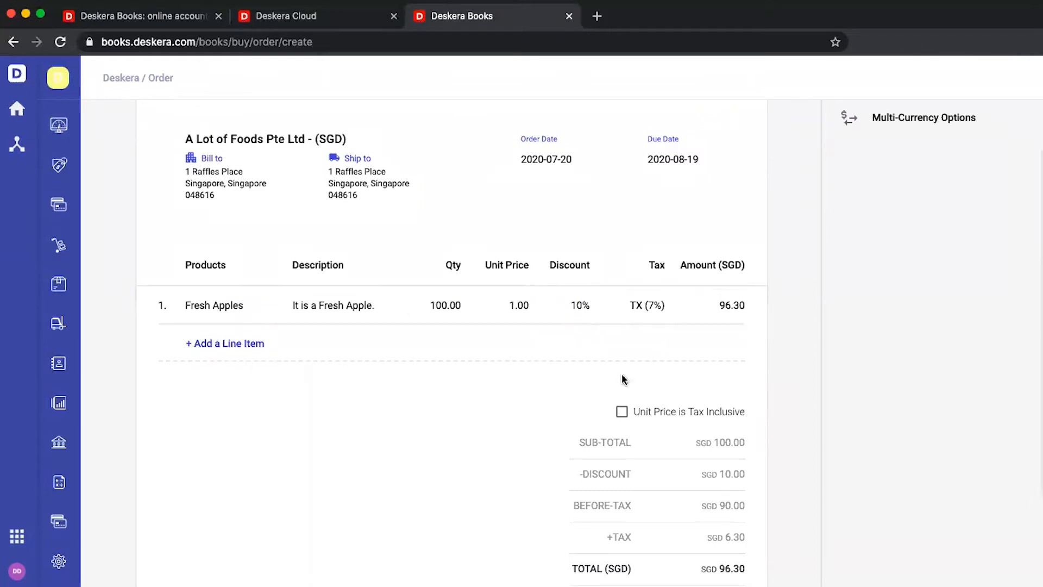
click(575, 305)
key(BackSpace)
key(BackSpace)
key(BackSpace)
key(Return)
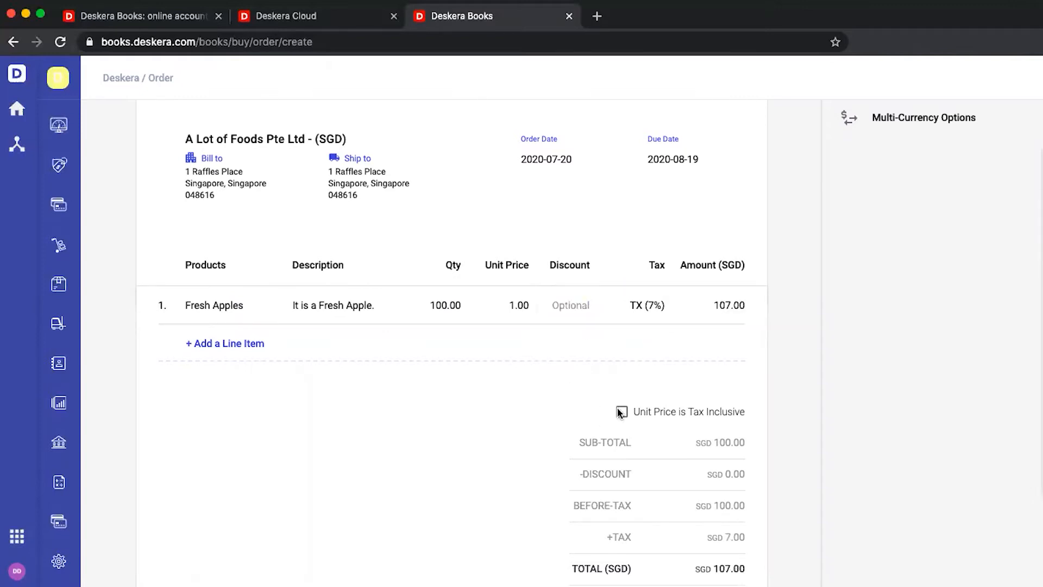
Toggle Tax Inclusive on and off, leaving the order total at SGD 107.00
click(624, 414)
click(623, 415)
scroll(624, 414, up, 3)
Create a custom order number format PRE/6 digits/SUF with slash separators
click(725, 215)
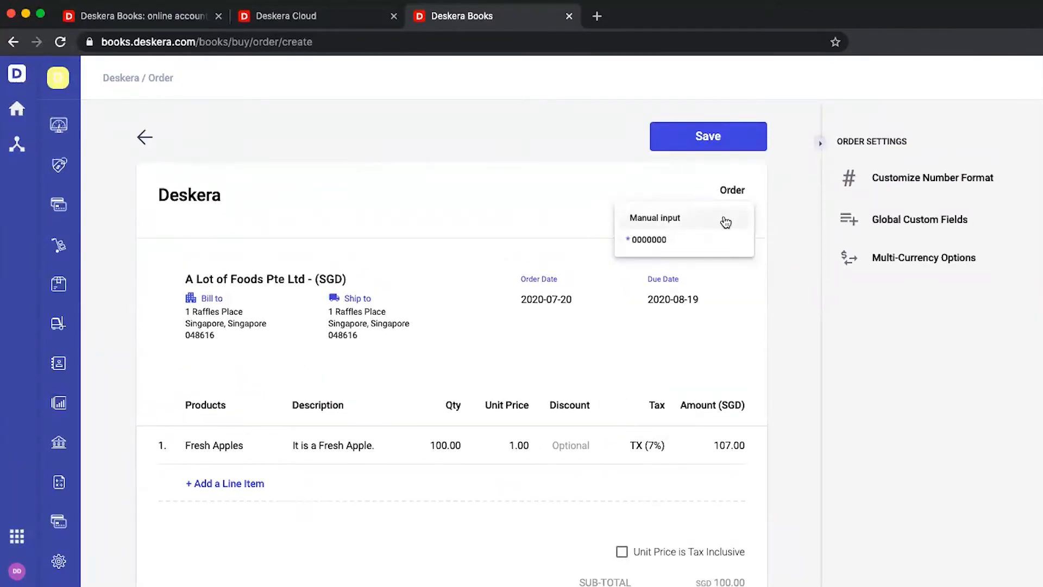
click(886, 178)
click(380, 337)
text(PRE)
click(451, 335)
click(449, 403)
double_click(520, 337)
text(6)
click(604, 345)
click(571, 400)
click(658, 336)
text(SUF)
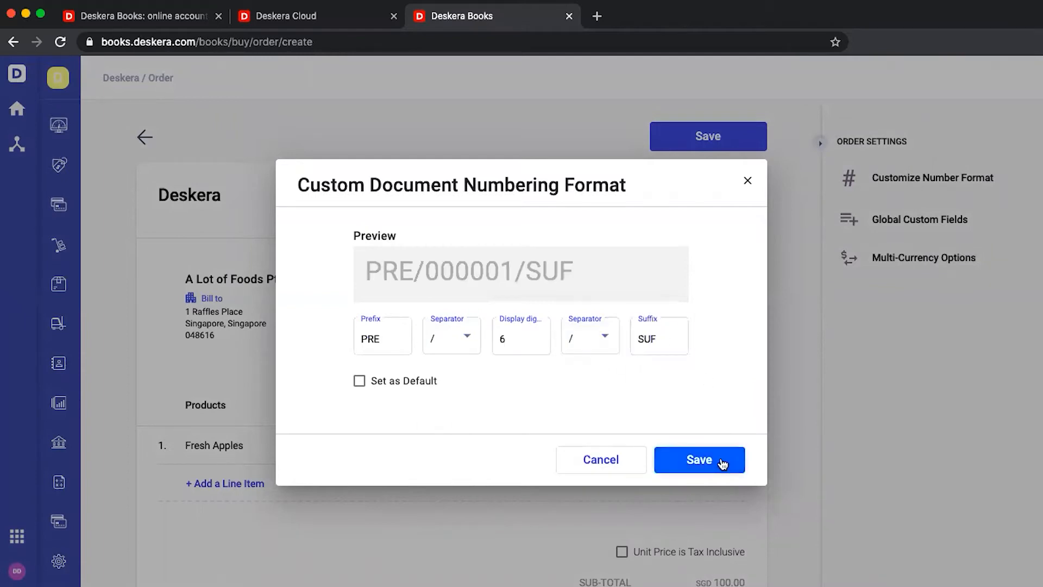
click(722, 464)
Delete the PRE/000000/SUF format and revert to plain 0000000 numbering
click(737, 214)
click(731, 260)
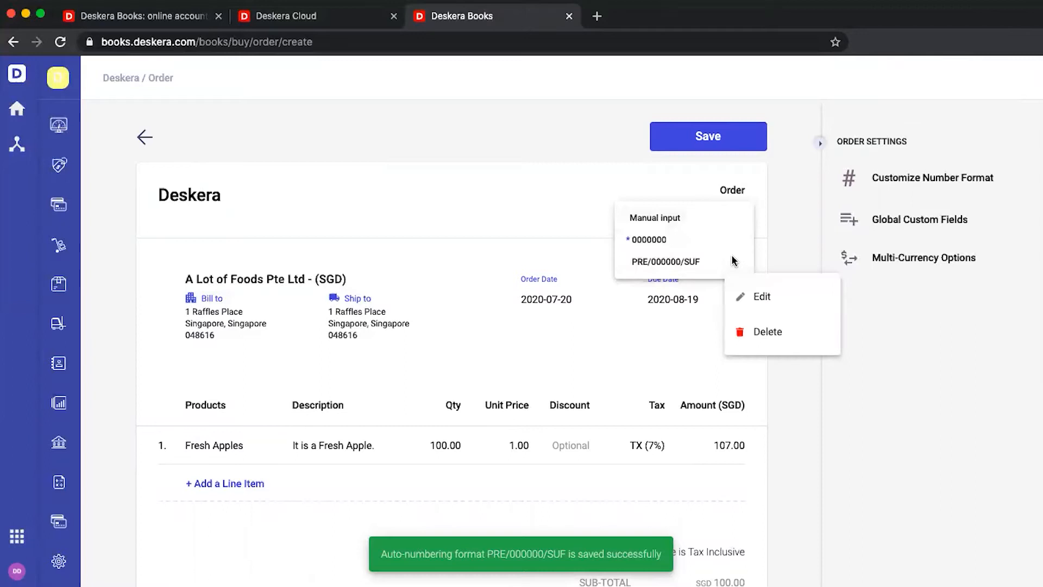
click(753, 332)
click(726, 214)
click(706, 241)
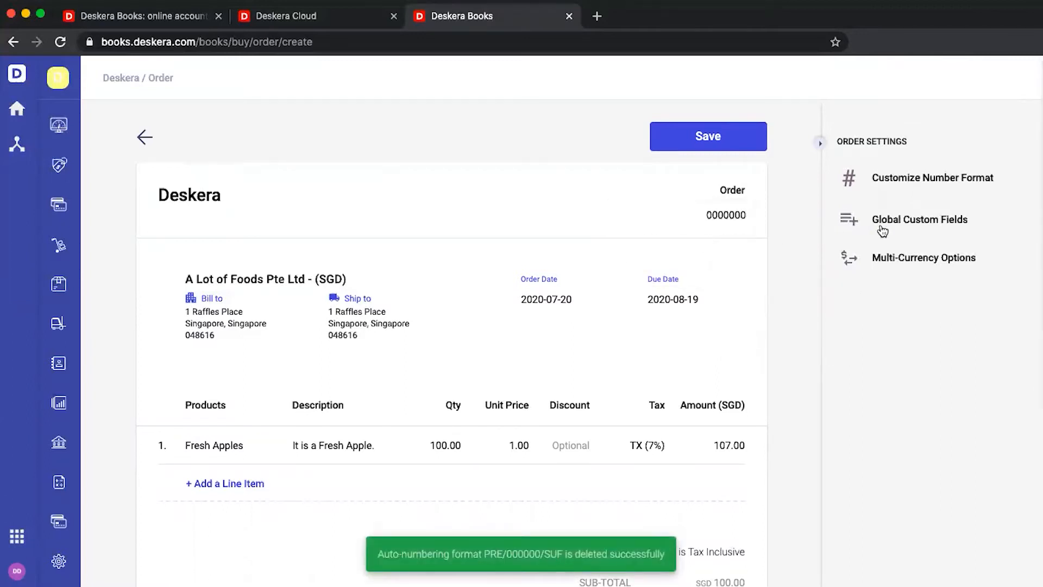
Set the order's global custom fields: outlet Changi and remark 'Hi'
click(890, 224)
click(641, 292)
click(625, 319)
click(622, 334)
text(Hi)
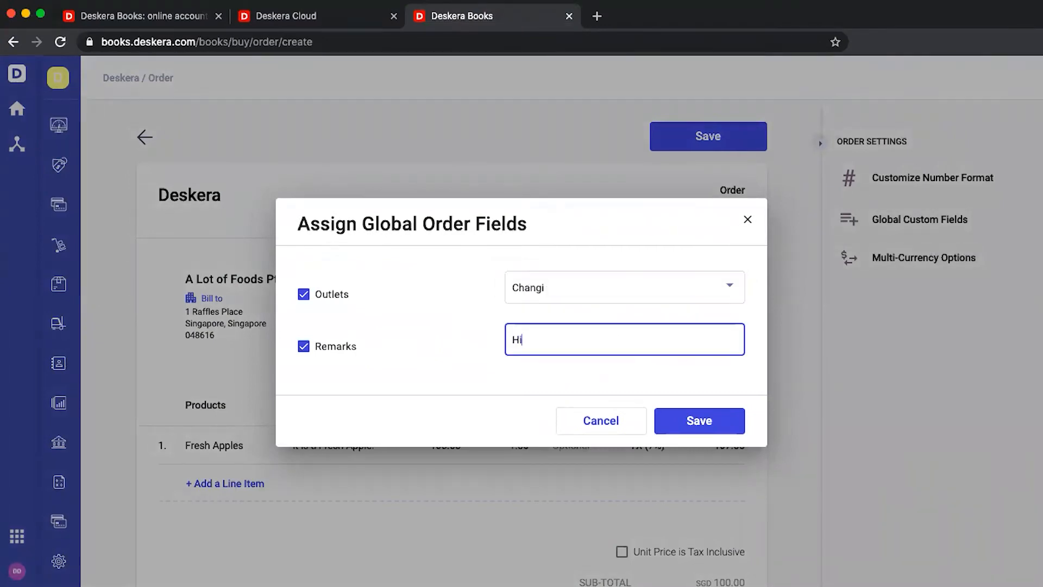
click(698, 416)
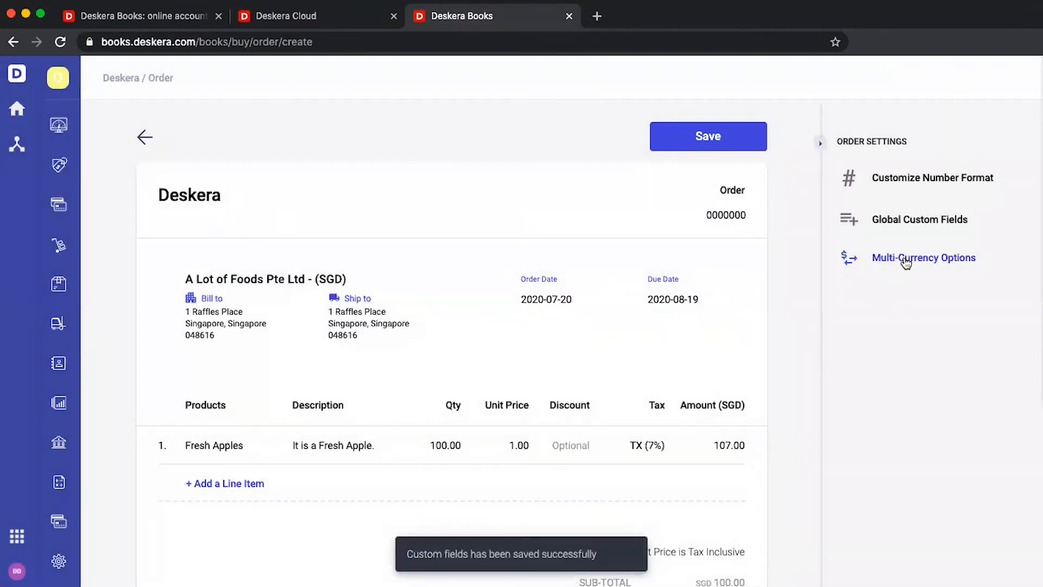
Switch the order currency to US dollars and save the purchase order
click(905, 262)
click(565, 284)
click(563, 352)
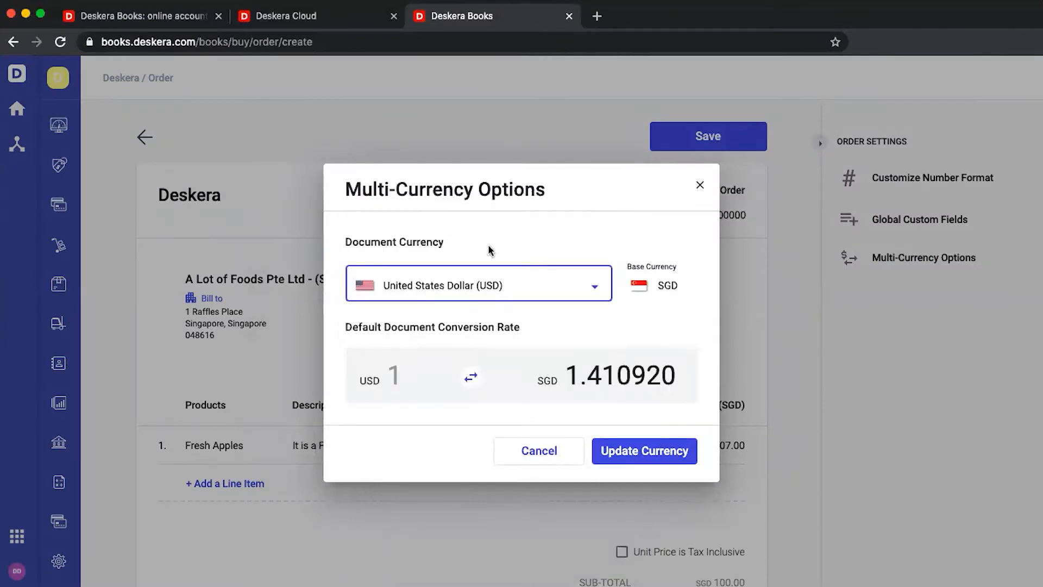
click(643, 451)
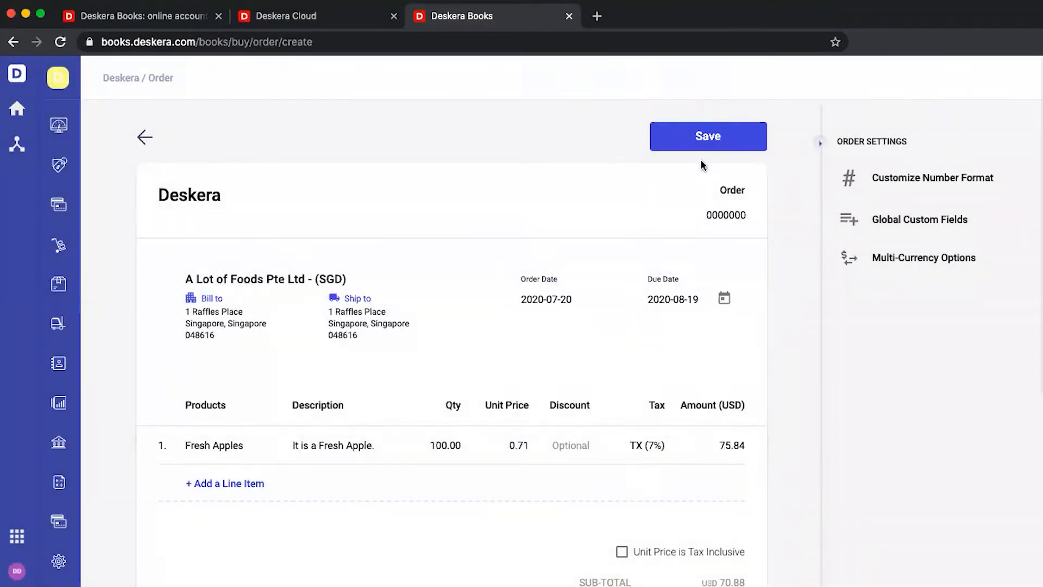
click(715, 138)
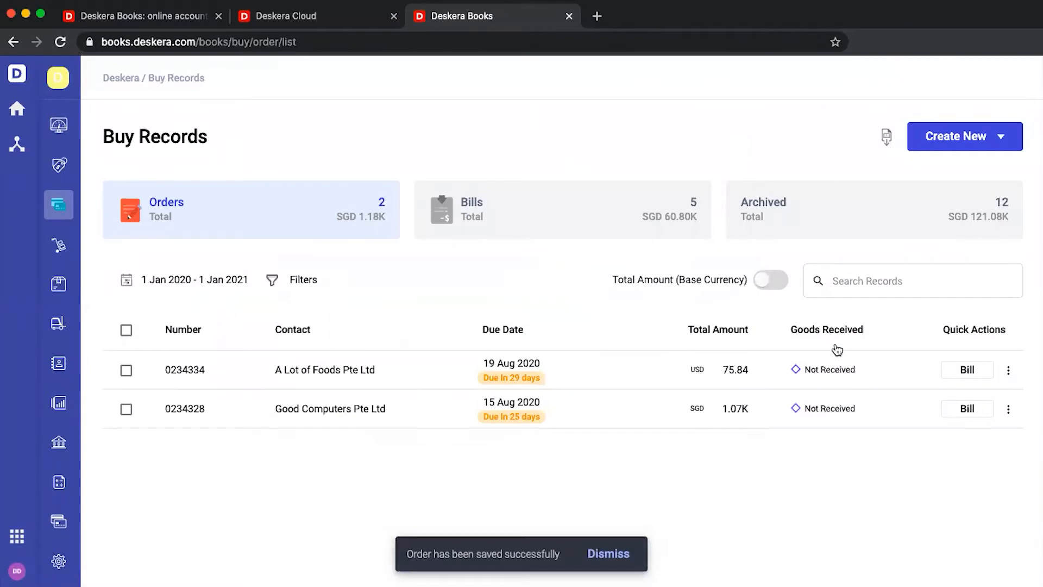
Try converting the new order into a bill, then cancel it
click(1008, 370)
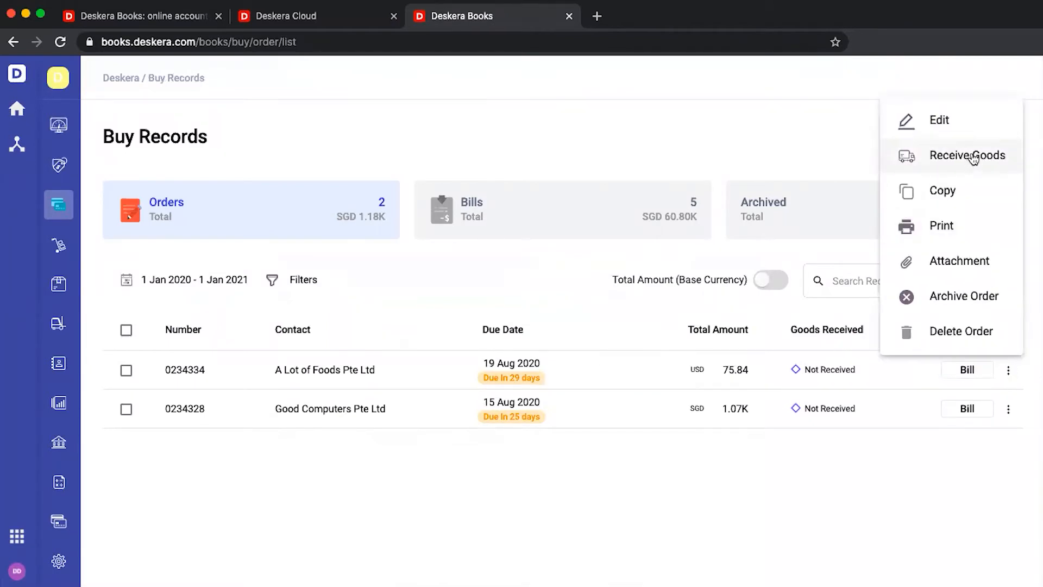
click(975, 381)
click(973, 372)
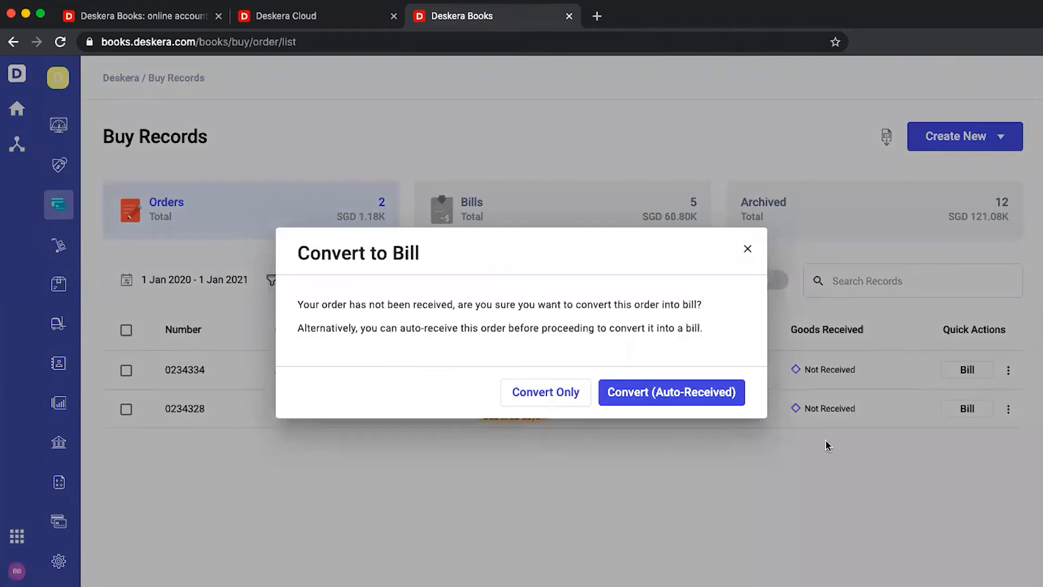
click(1006, 381)
click(1007, 372)
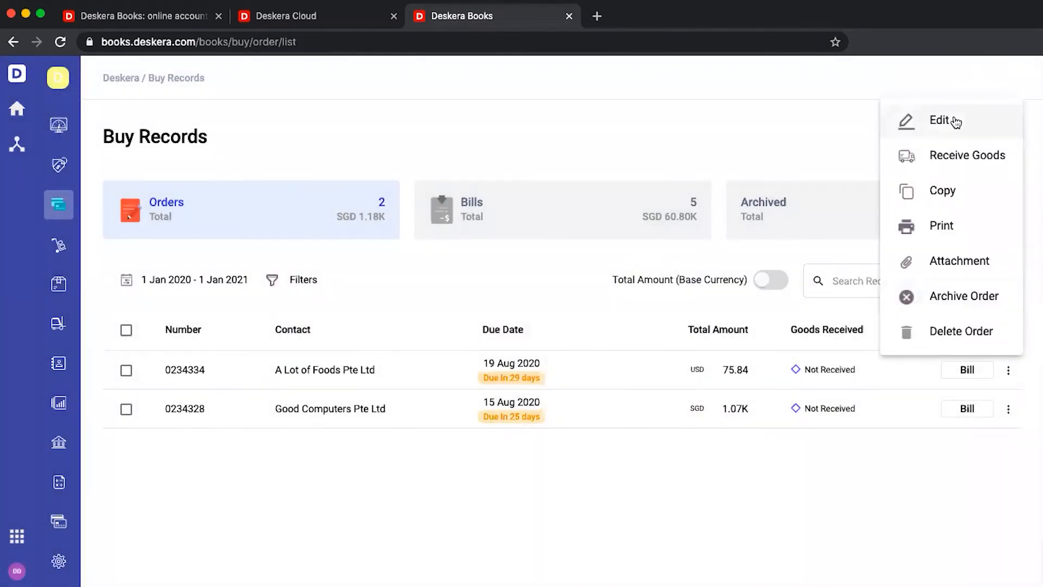
Receive the apples in two batches of 50, then convert order 0234334 into a bill
click(943, 155)
click(801, 352)
double_click(801, 352)
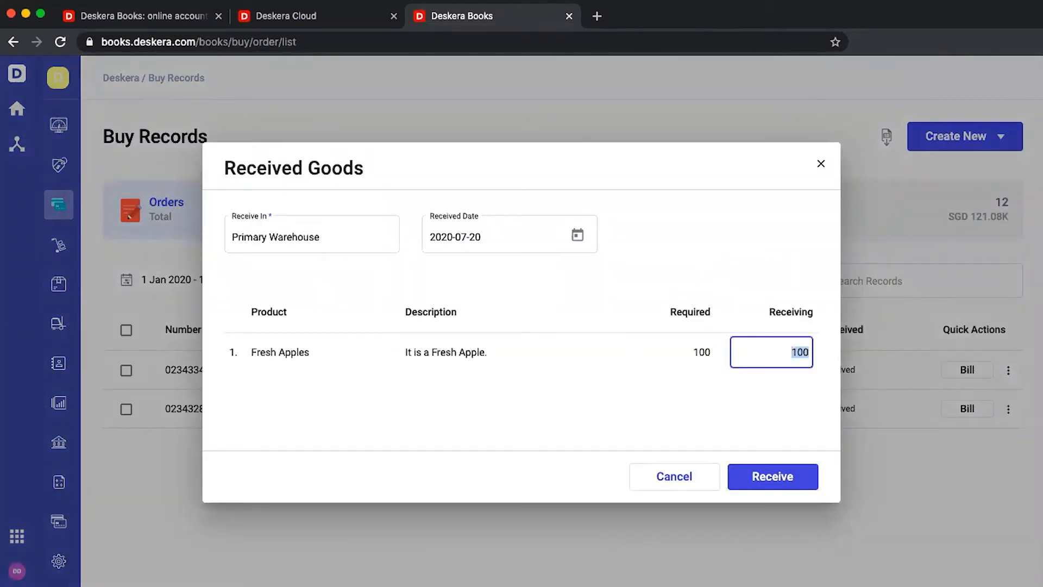
text(50)
click(773, 477)
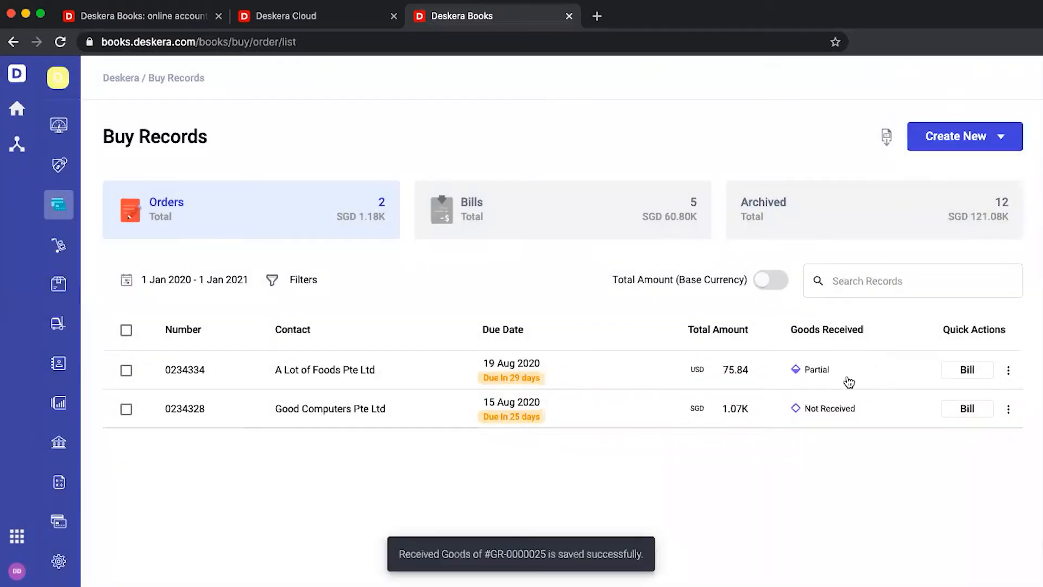
click(1008, 370)
click(961, 156)
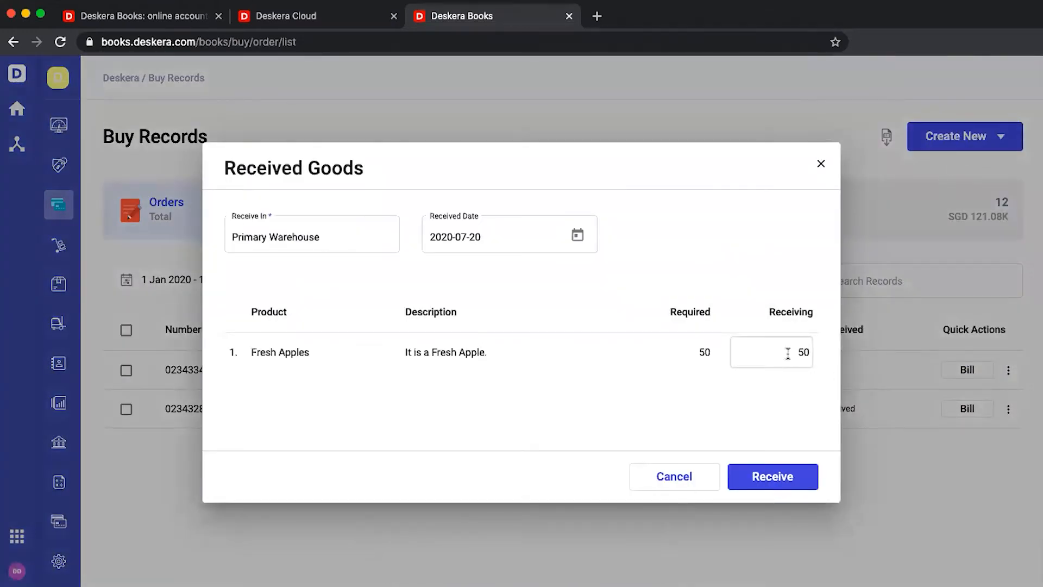
click(777, 476)
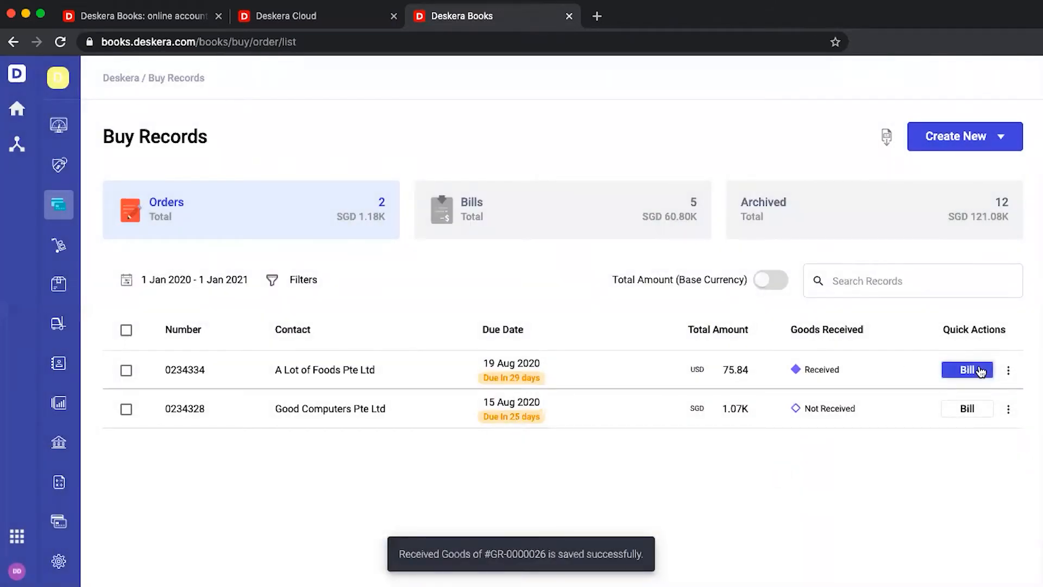
click(978, 370)
click(694, 222)
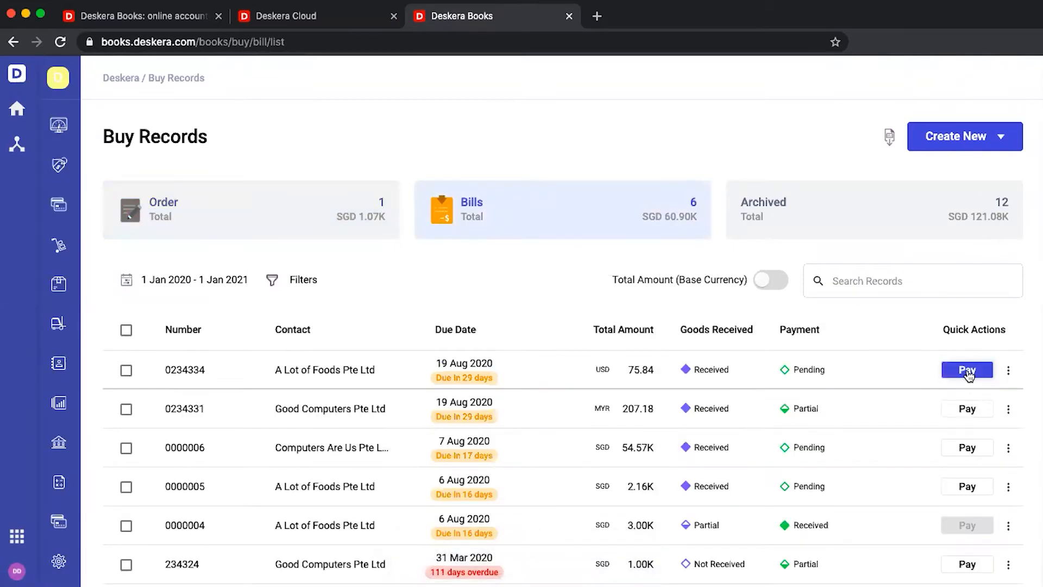
Pay the bill in USD from DBS Bank USD by bank transfer, reference 23423
click(968, 370)
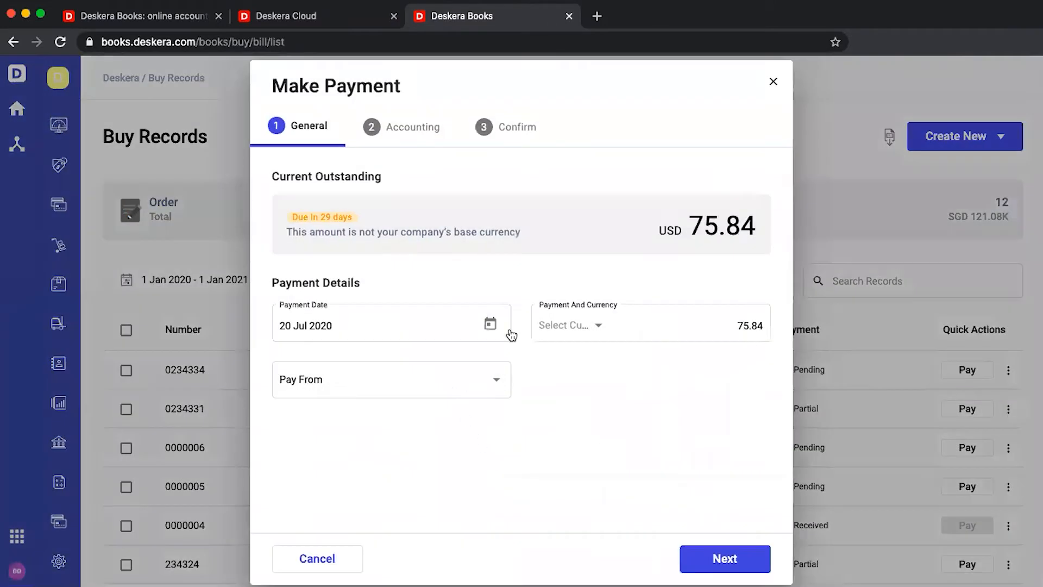
click(599, 328)
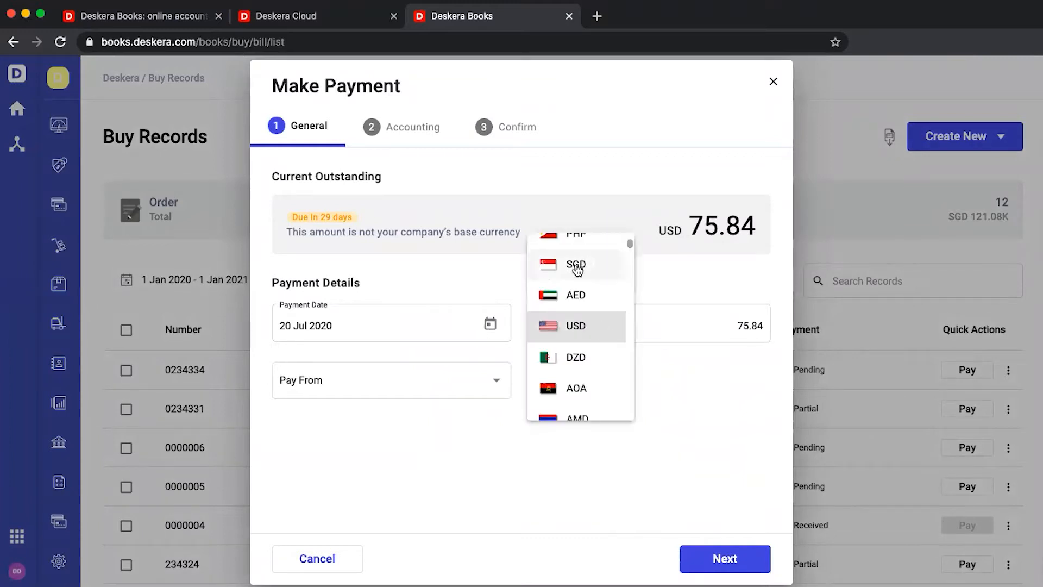
click(567, 323)
click(477, 381)
click(477, 382)
click(602, 379)
click(591, 414)
click(589, 478)
text(2342342)
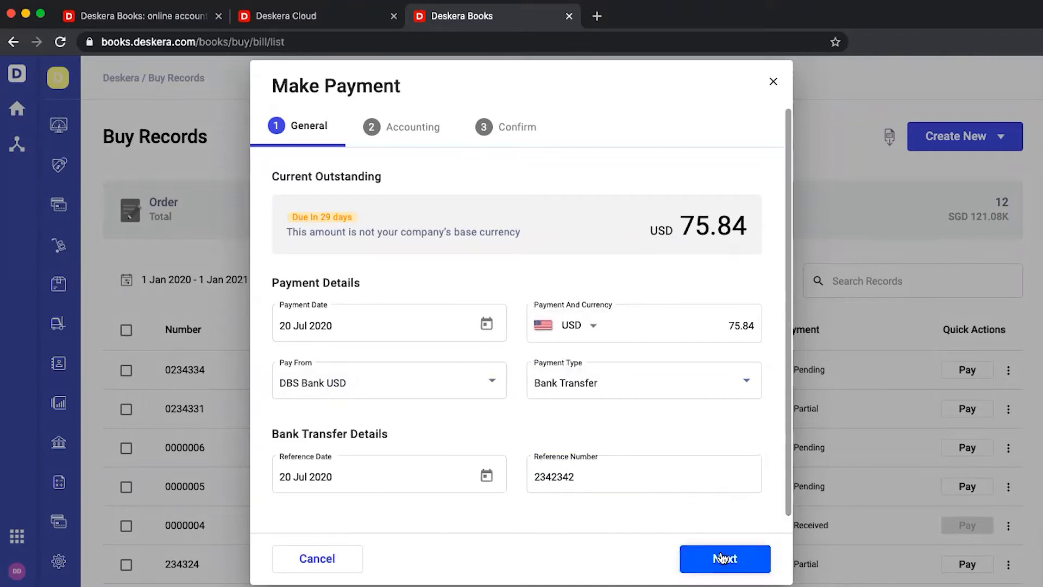
Confirm and record the USD 75.84 payment, then close the summary
click(722, 557)
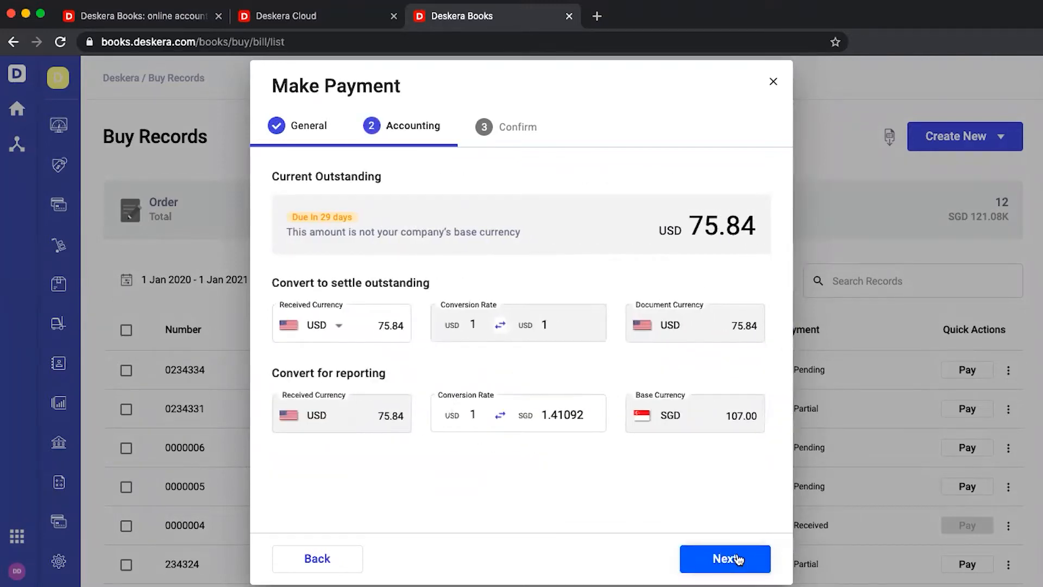
click(737, 558)
click(738, 557)
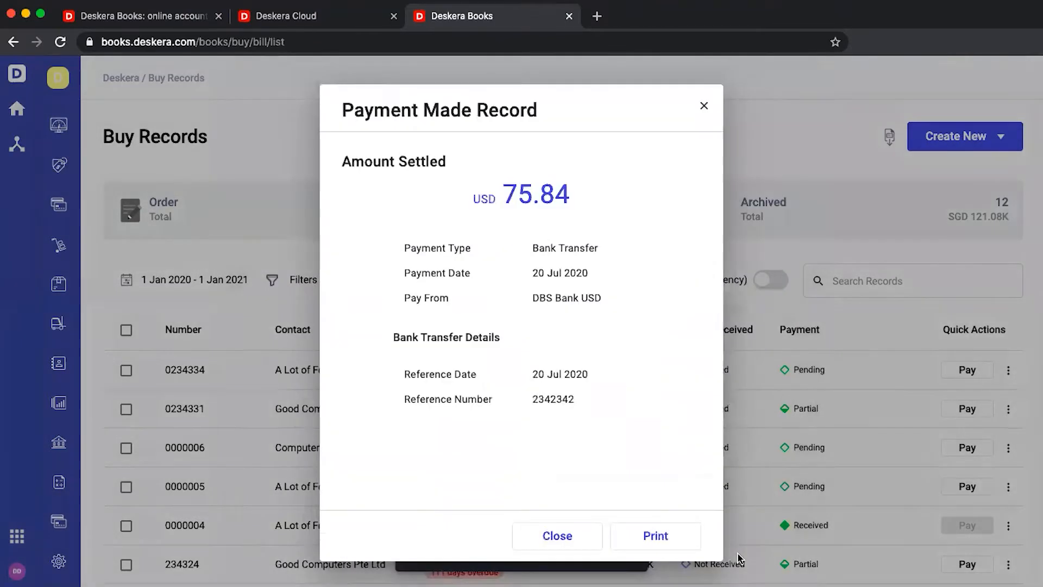
click(564, 538)
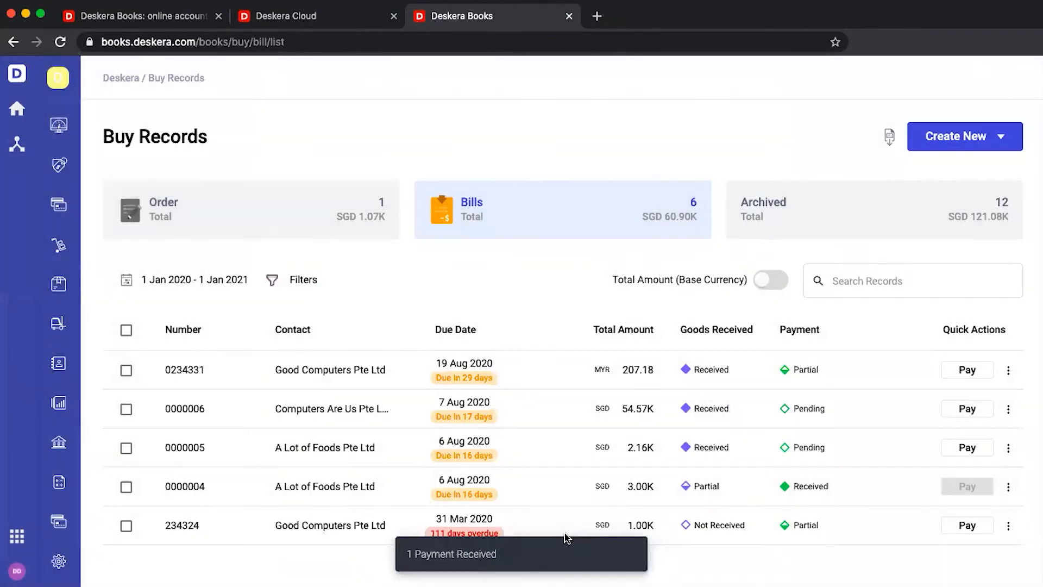
click(59, 165)
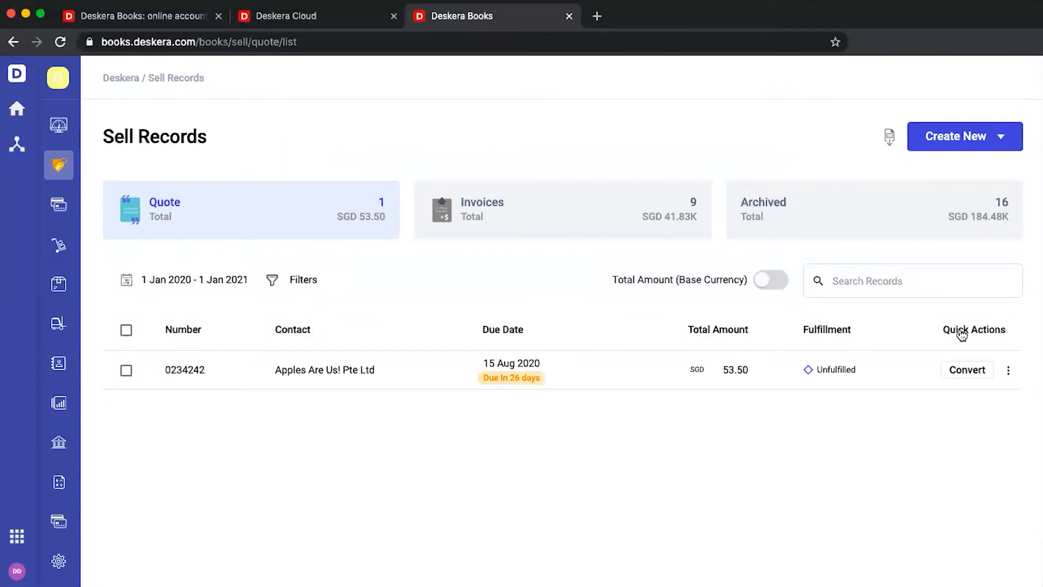
Start a new quote for Apples Are Us! Pte Ltd with 100 Fresh Apples
click(986, 145)
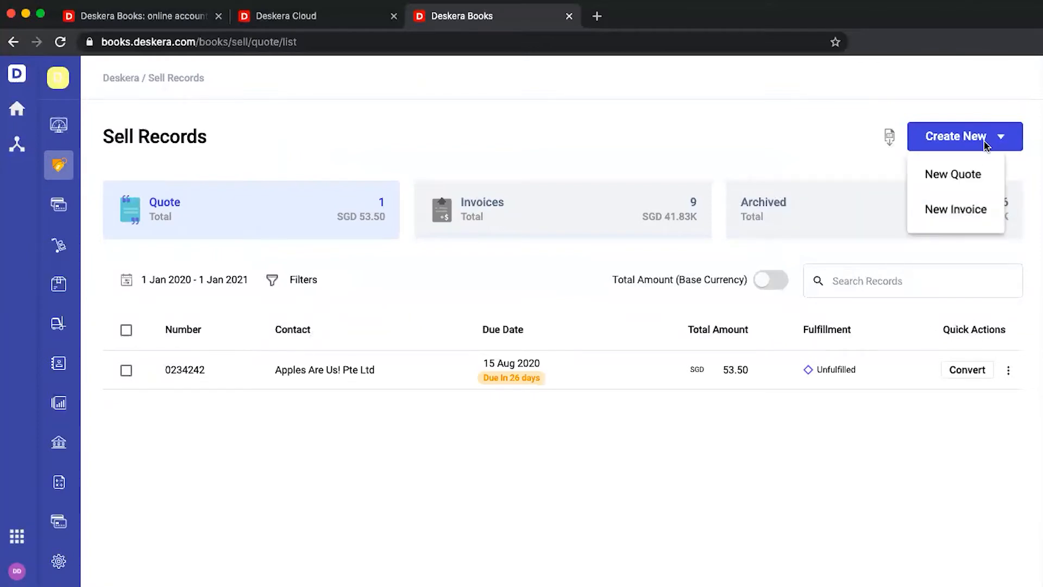
click(980, 186)
click(433, 337)
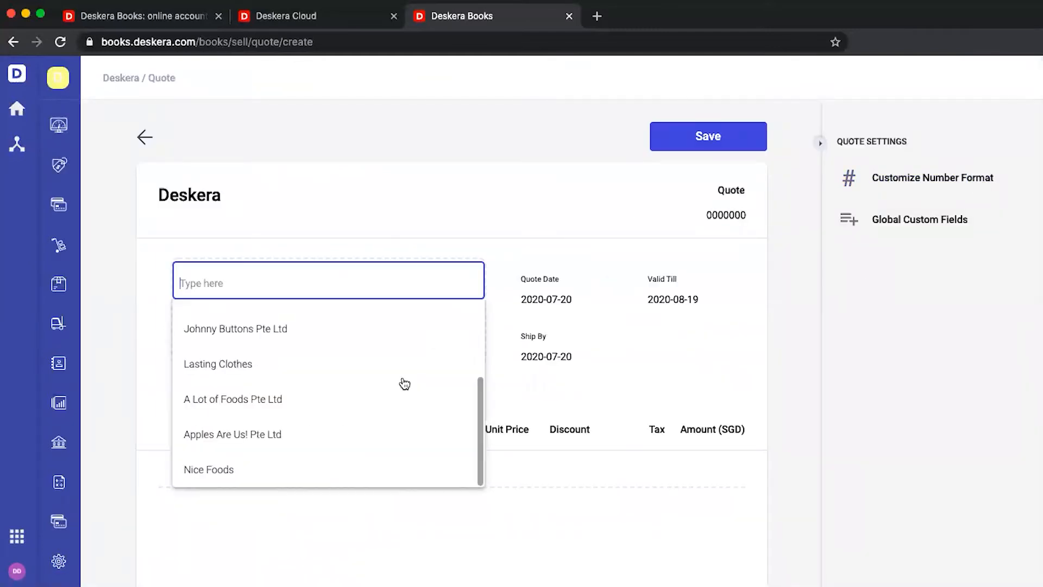
click(344, 434)
scroll(272, 445, down, 1)
click(232, 413)
text(Apples)
click(209, 446)
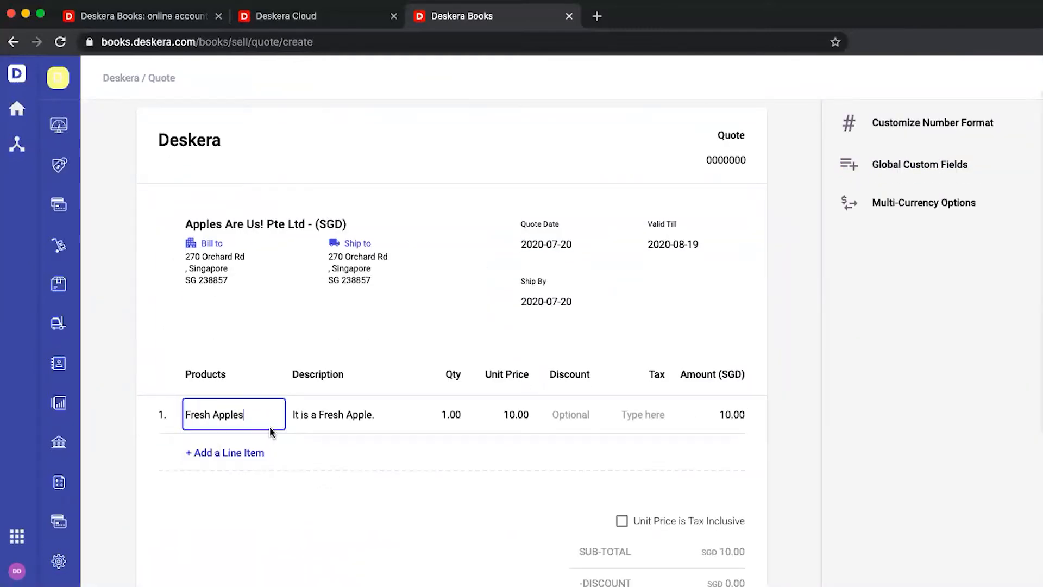
click(443, 415)
text(00)
click(582, 402)
Try a 10% line discount, then clear it so the line has no discount
click(580, 411)
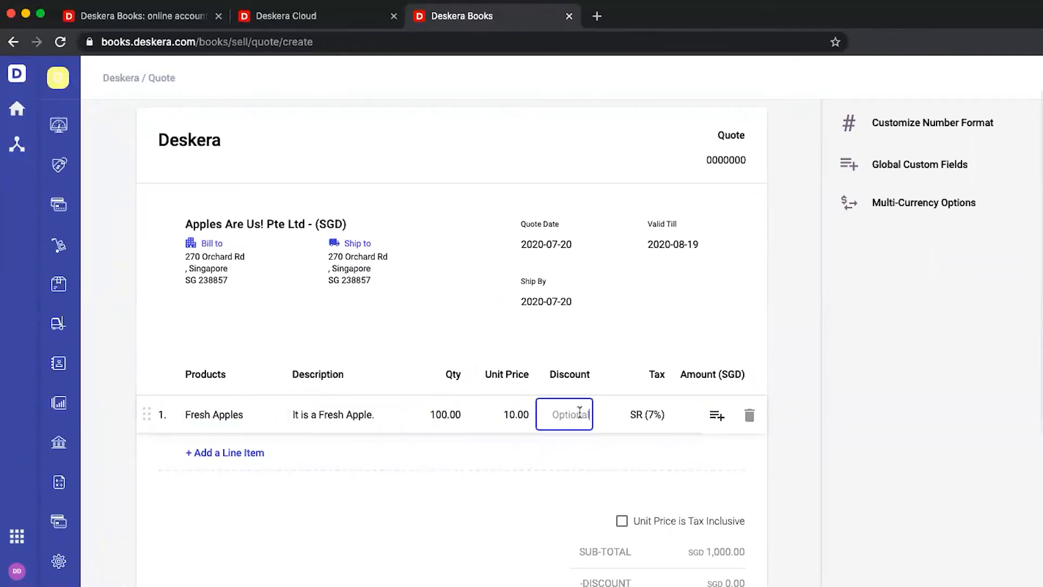
text(10)
click(555, 476)
click(590, 415)
key(BackSpace)
key(BackSpace)
key(BackSpace)
text(%)
click(569, 459)
click(589, 415)
key(BackSpace)
key(BackSpace)
key(BackSpace)
click(540, 471)
Toggle tax-inclusive unit prices on and back off
scroll(540, 470, down, 2)
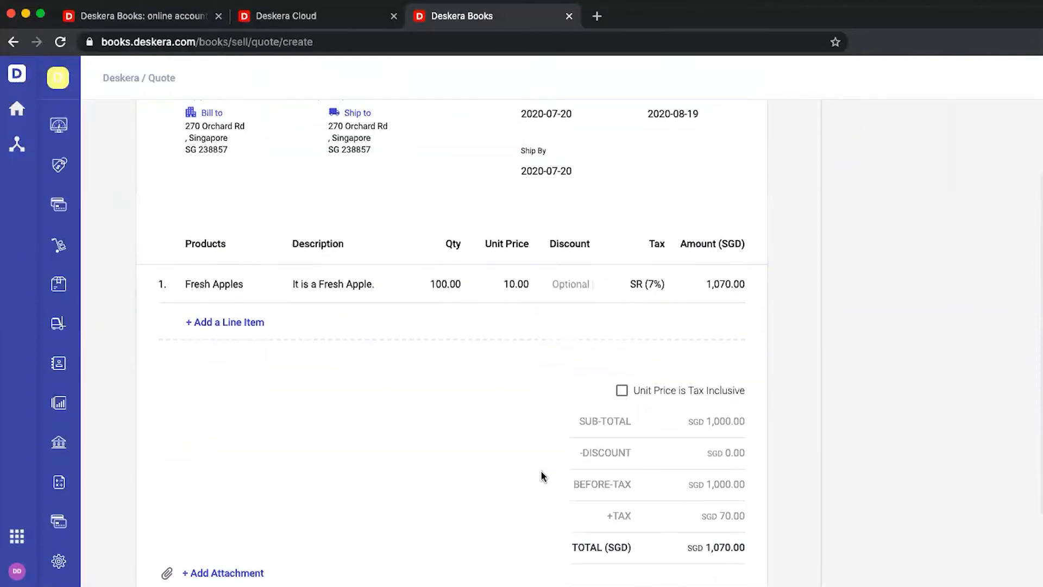
click(623, 392)
click(624, 393)
scroll(625, 393, up, 3)
Keep the automatic quote number and save the quote
click(719, 217)
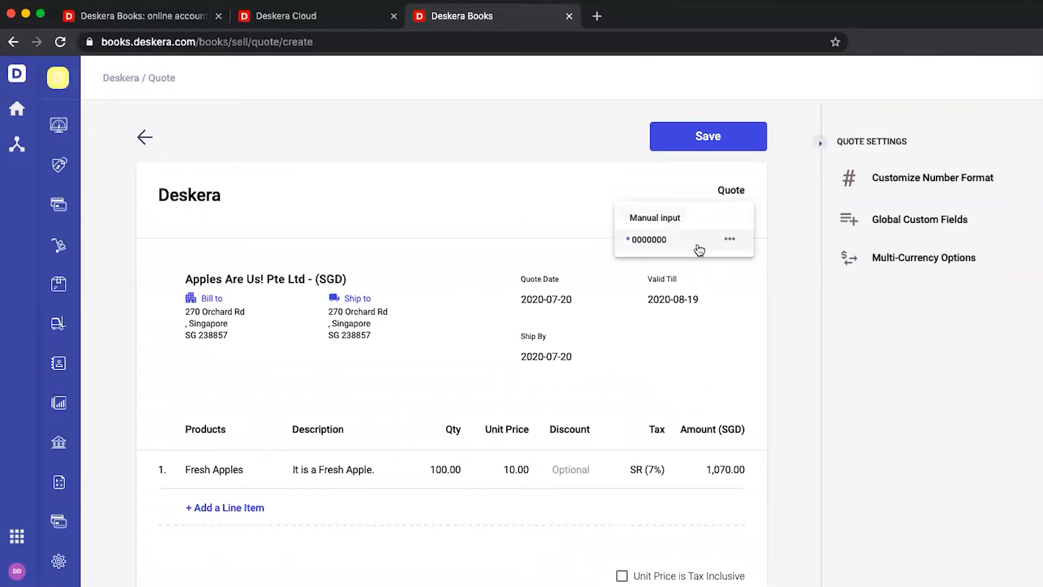
click(699, 240)
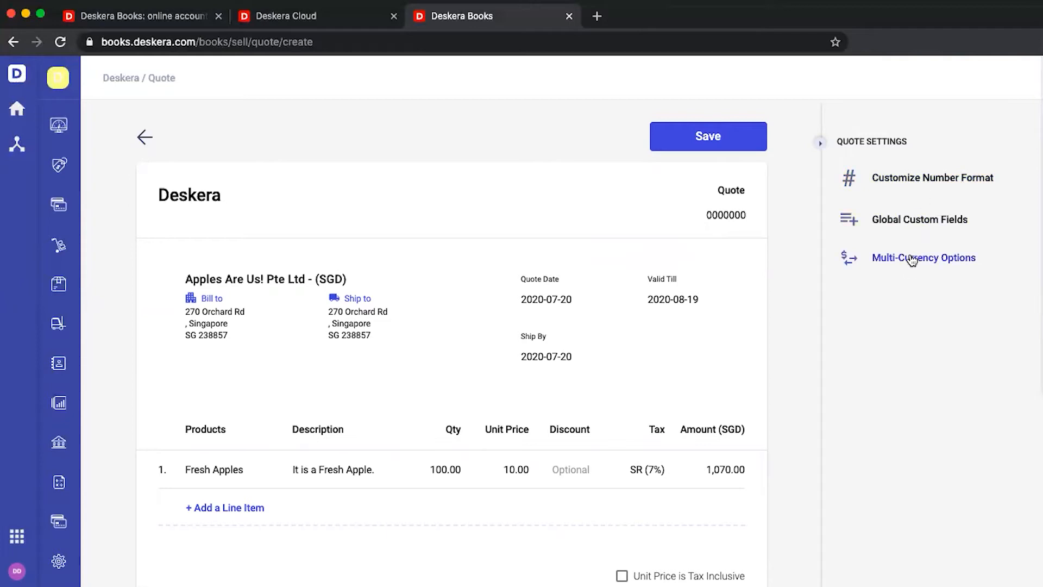
click(694, 133)
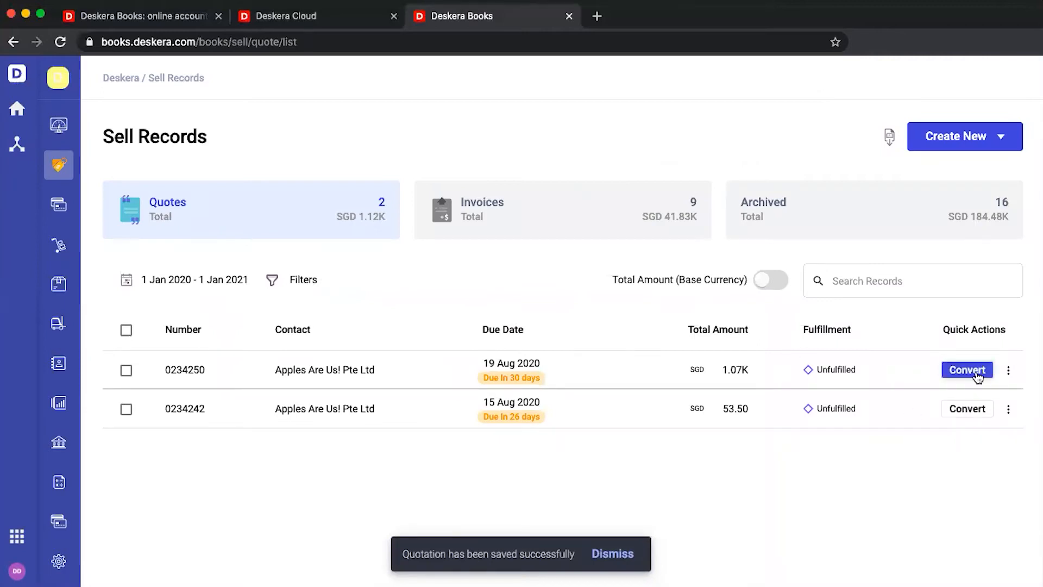
Directly fulfil quote 0234250, convert it to an invoice, and view the Invoices list
click(977, 375)
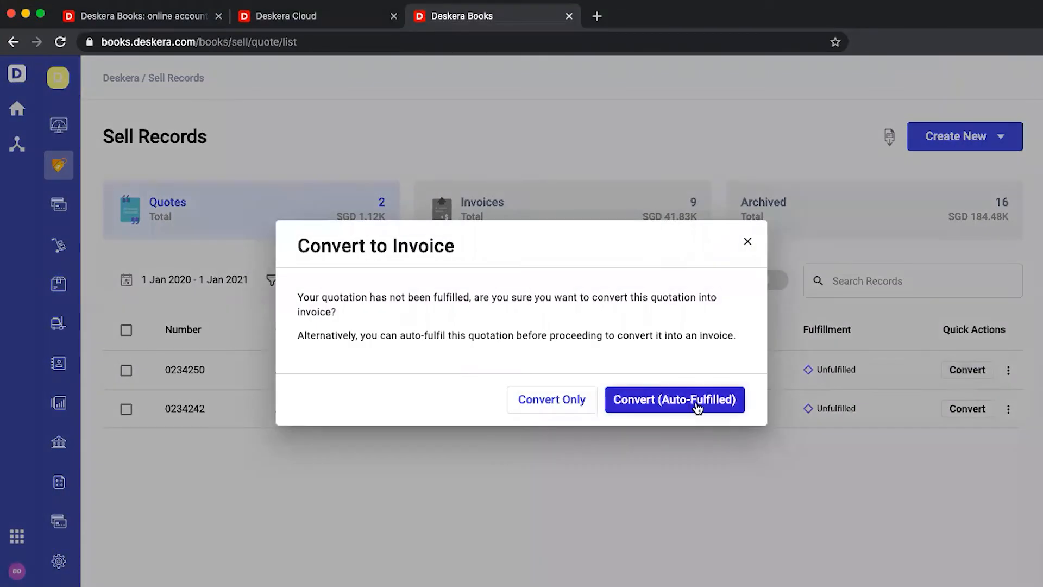
click(747, 242)
click(1010, 370)
click(906, 120)
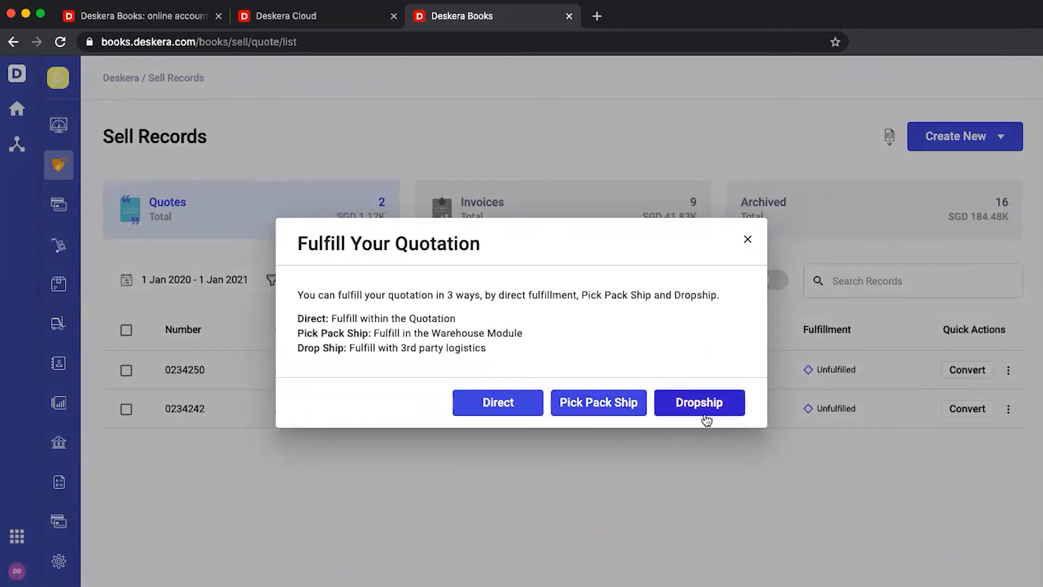
click(520, 402)
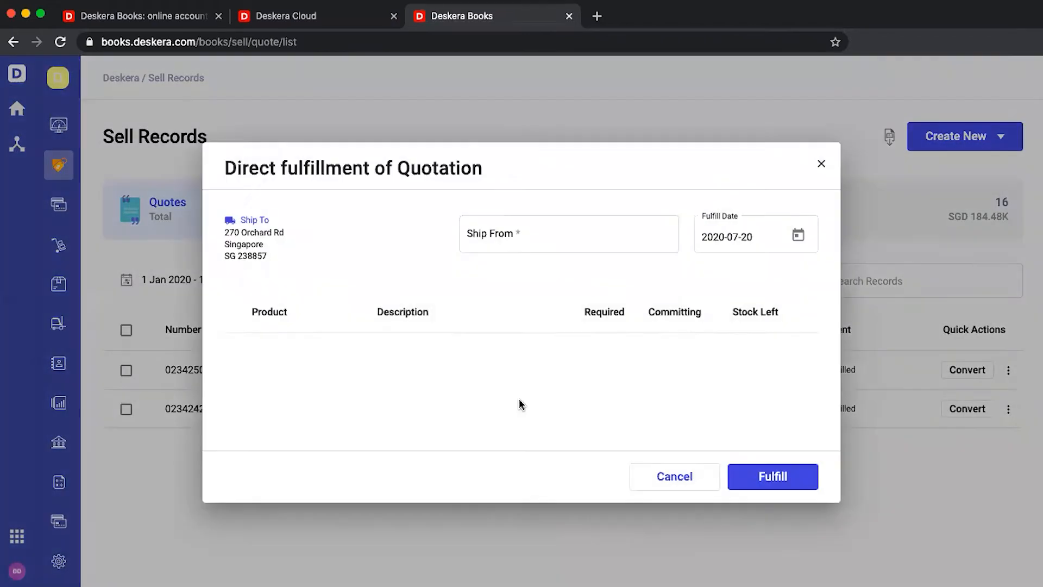
click(775, 475)
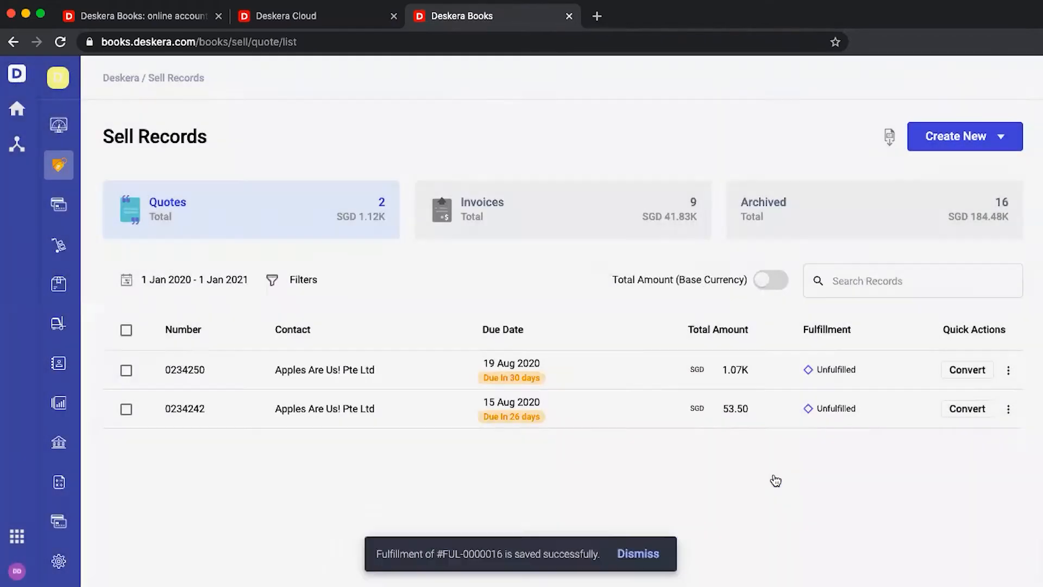
click(966, 369)
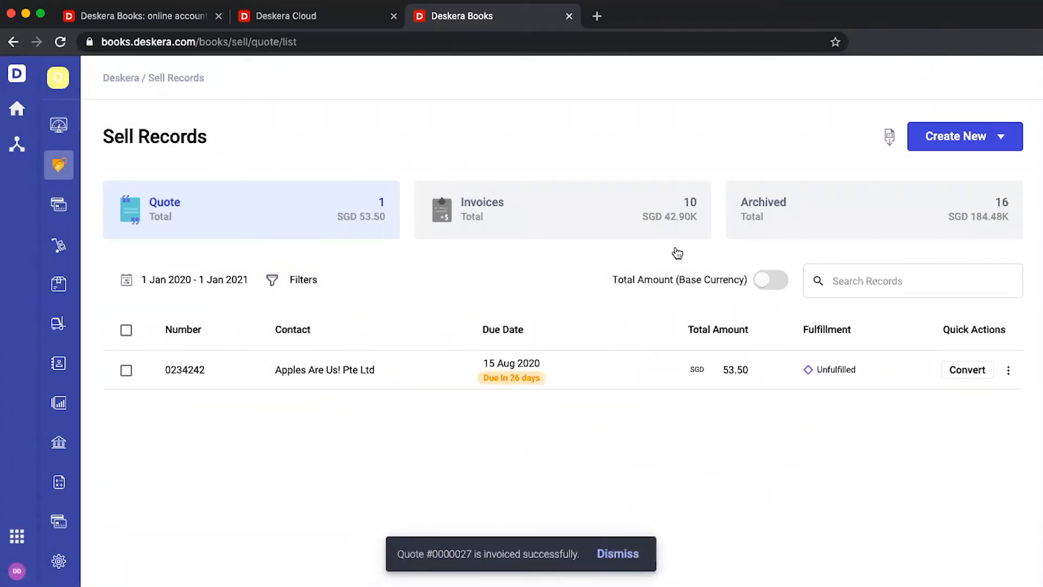
click(655, 227)
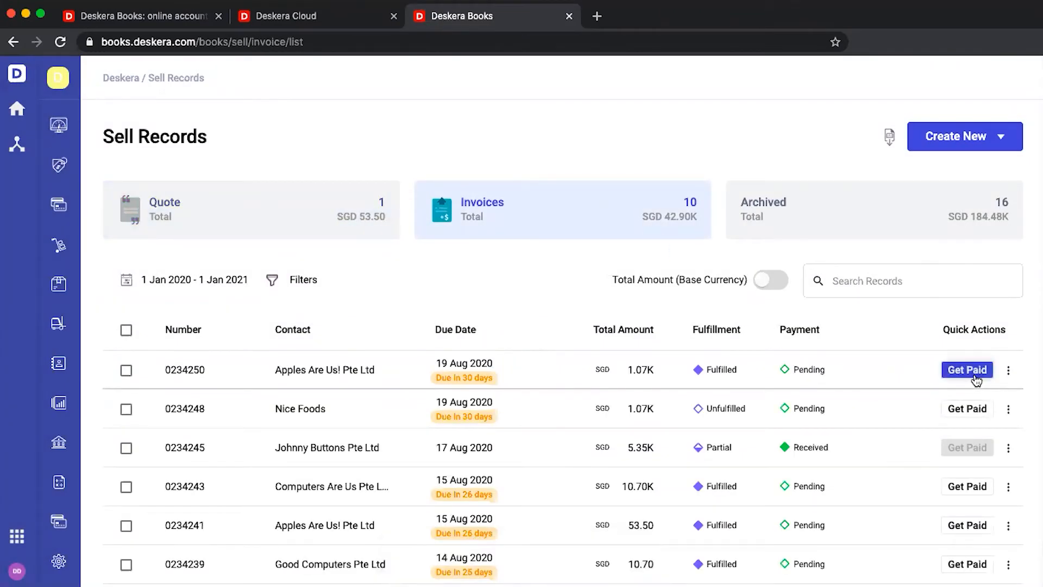
Receive invoice 0234250's payment into DBS Bank by bank transfer, reference 34535
click(972, 372)
click(408, 452)
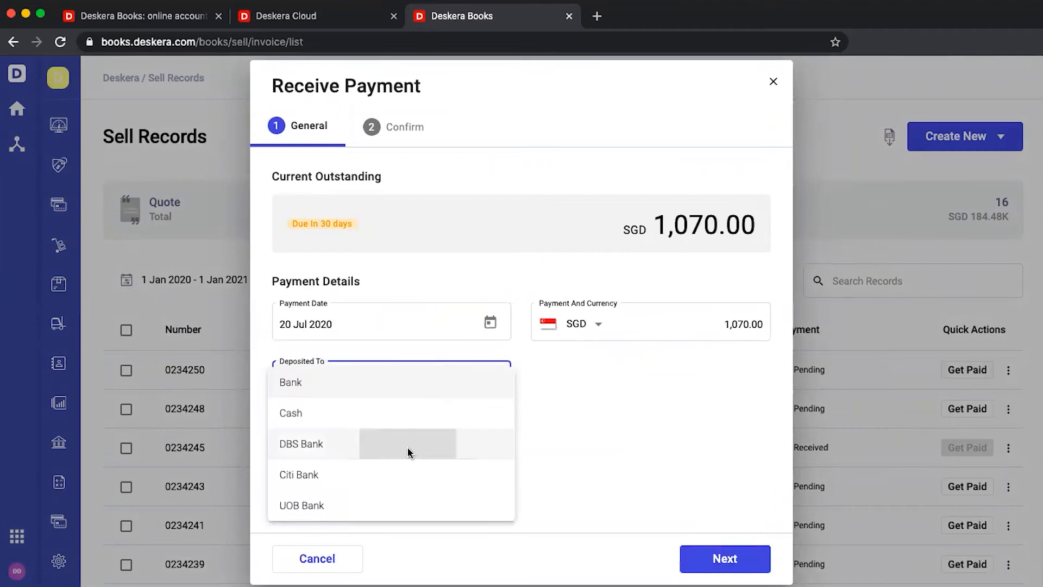
click(663, 385)
click(638, 413)
click(621, 472)
text(34535)
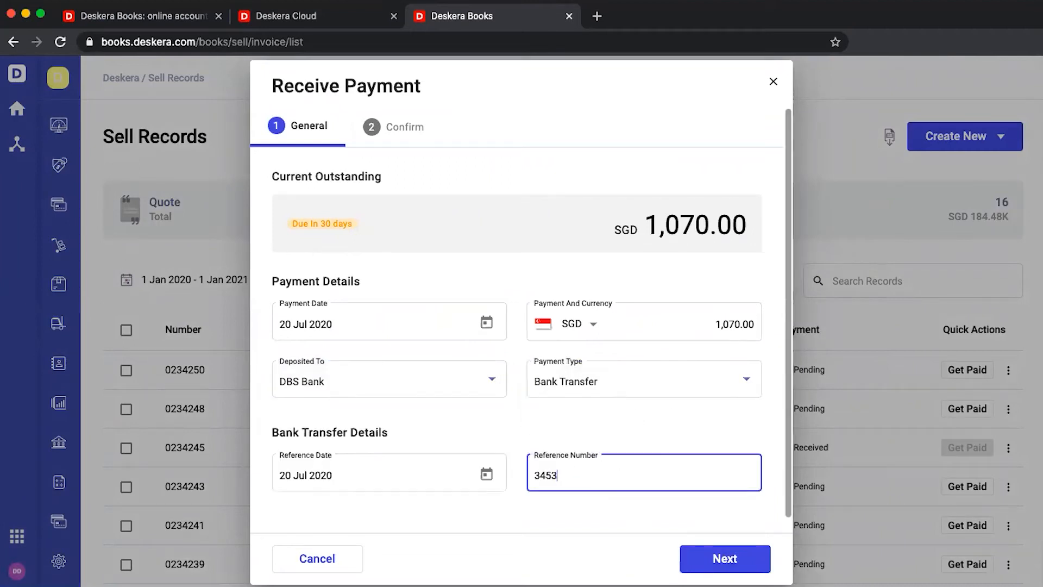
Confirm the SGD 1,070.00 receipt, close the summary, and open Accounting Overview
click(710, 559)
click(710, 558)
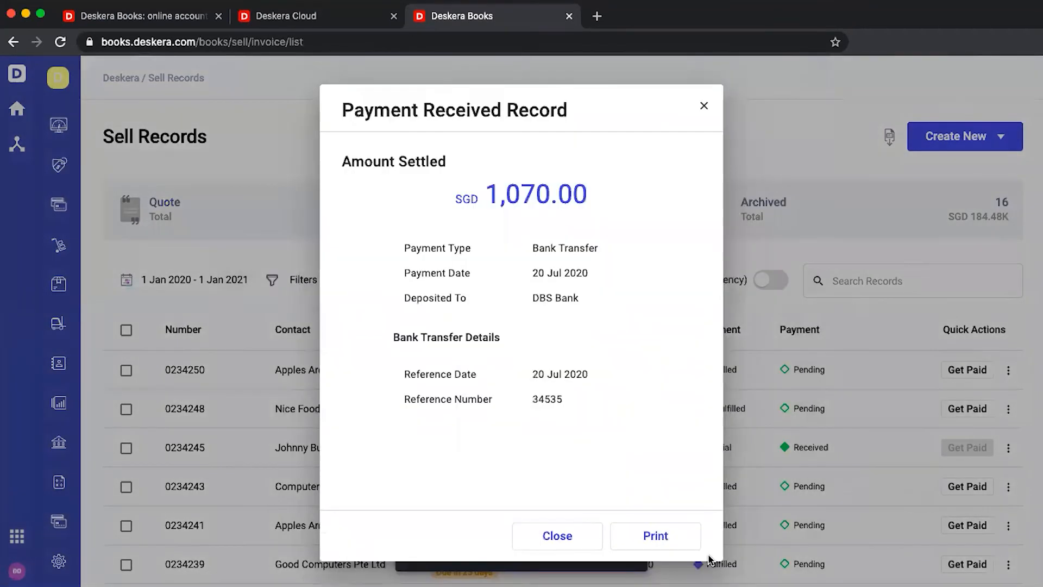
click(586, 540)
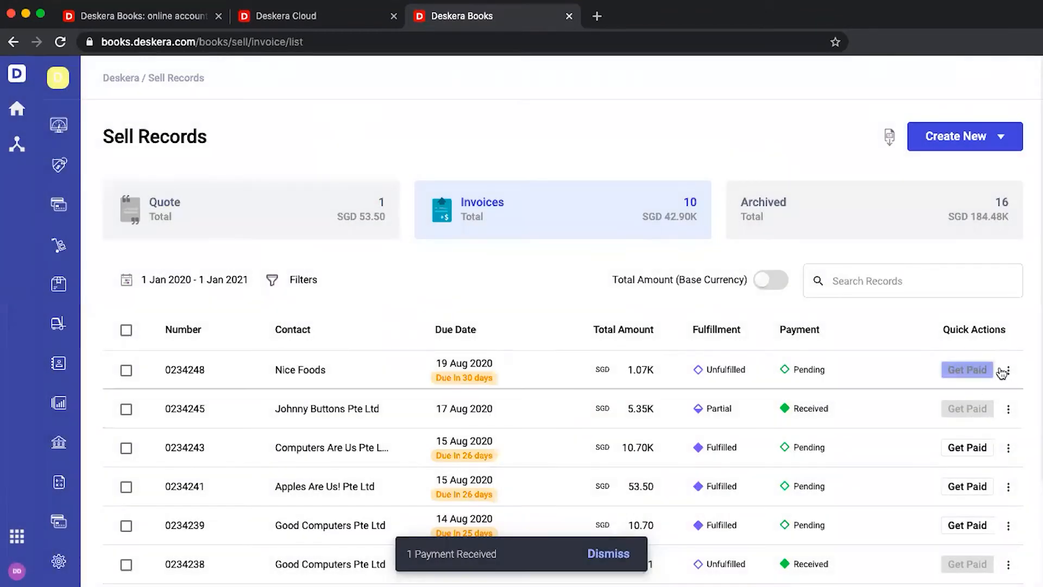
click(59, 485)
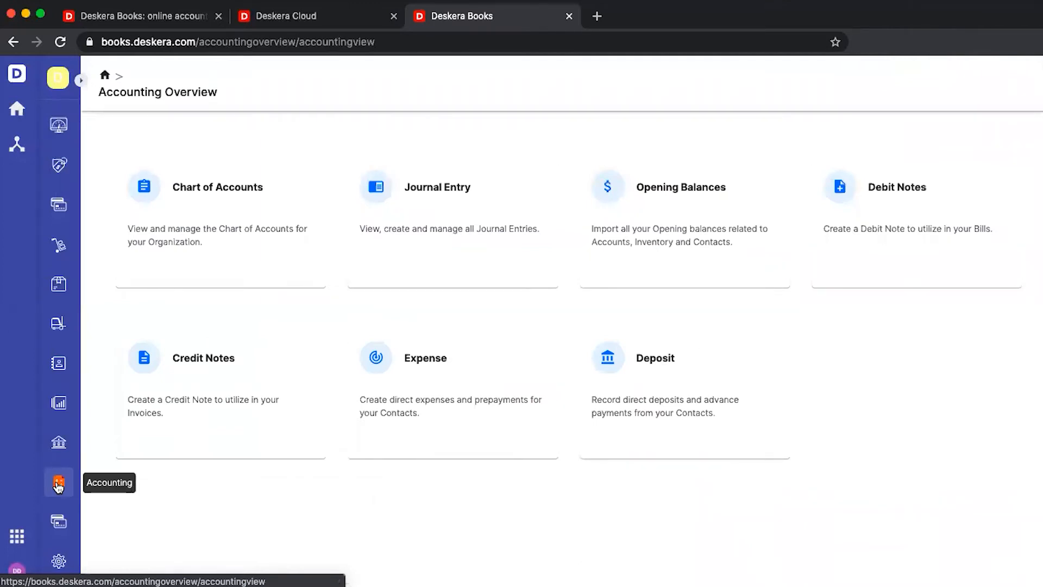
Open the Profit and Loss report from the reports list, then go back to the list
click(60, 404)
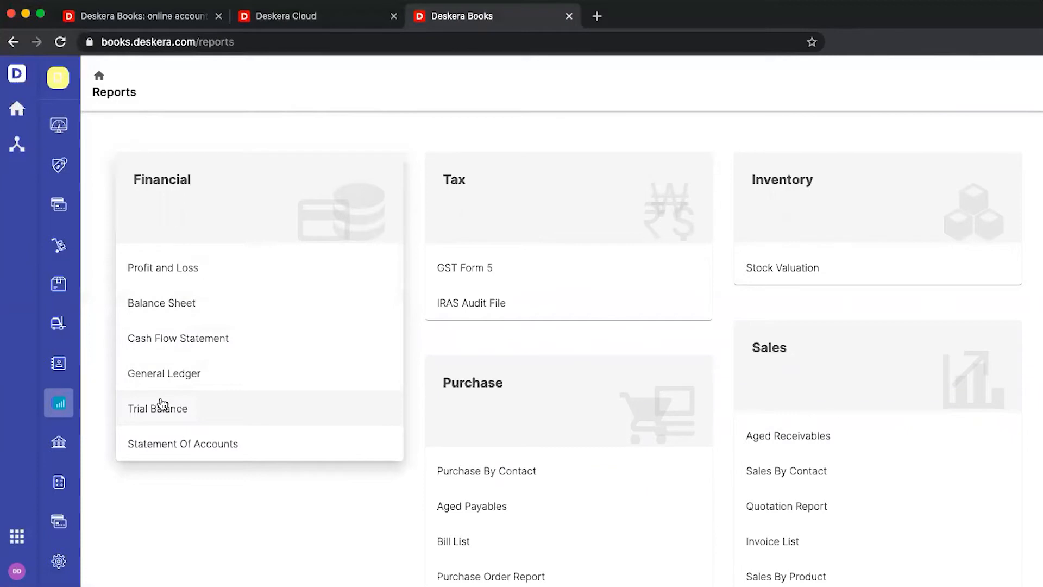
click(170, 282)
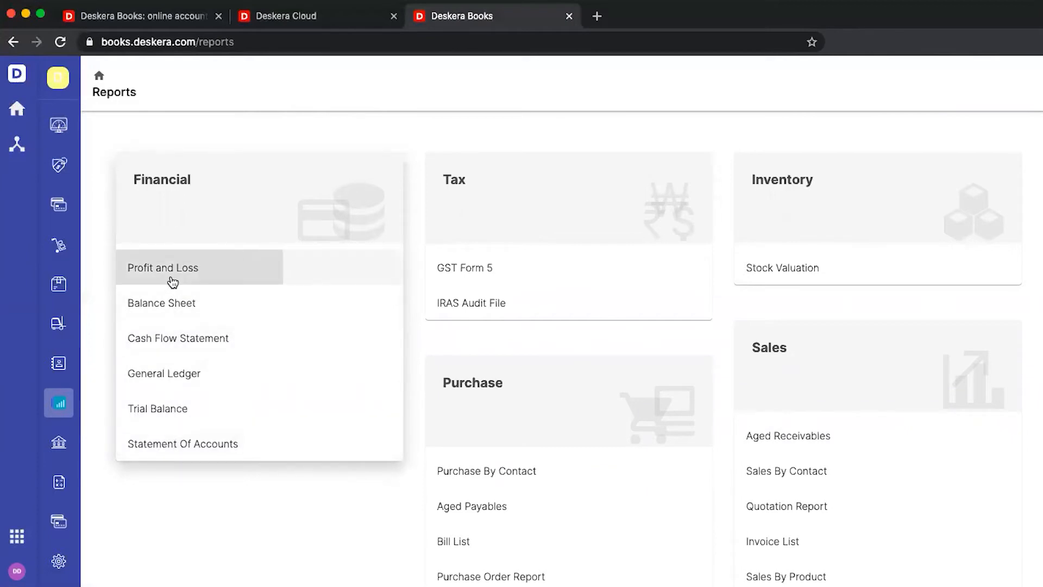
click(61, 411)
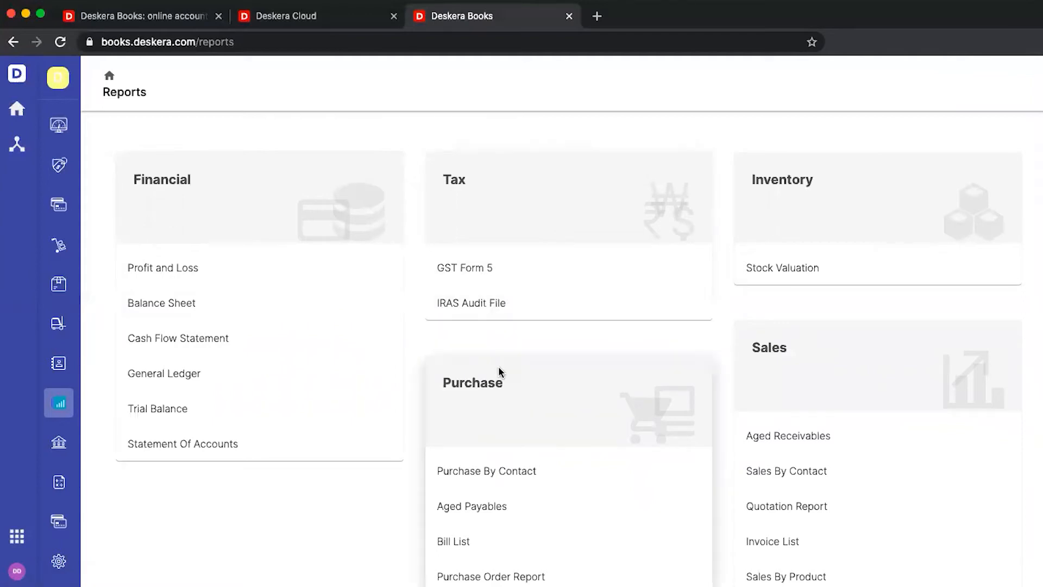
Return to the Books dashboard showing SGD 12,176.01 invoiced and 42.80 outstanding
scroll(498, 368, down, 3)
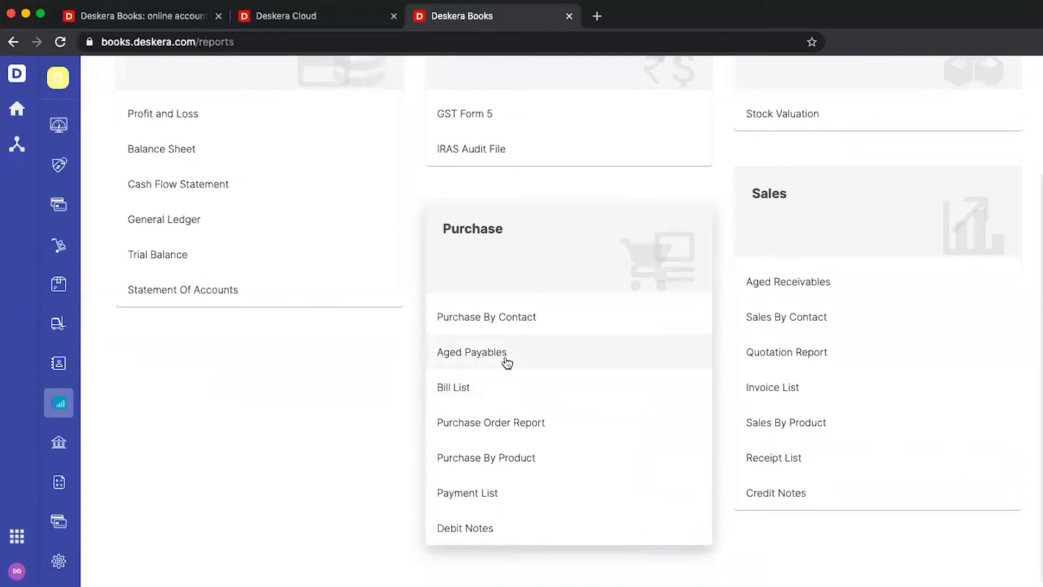
scroll(837, 295, up, 3)
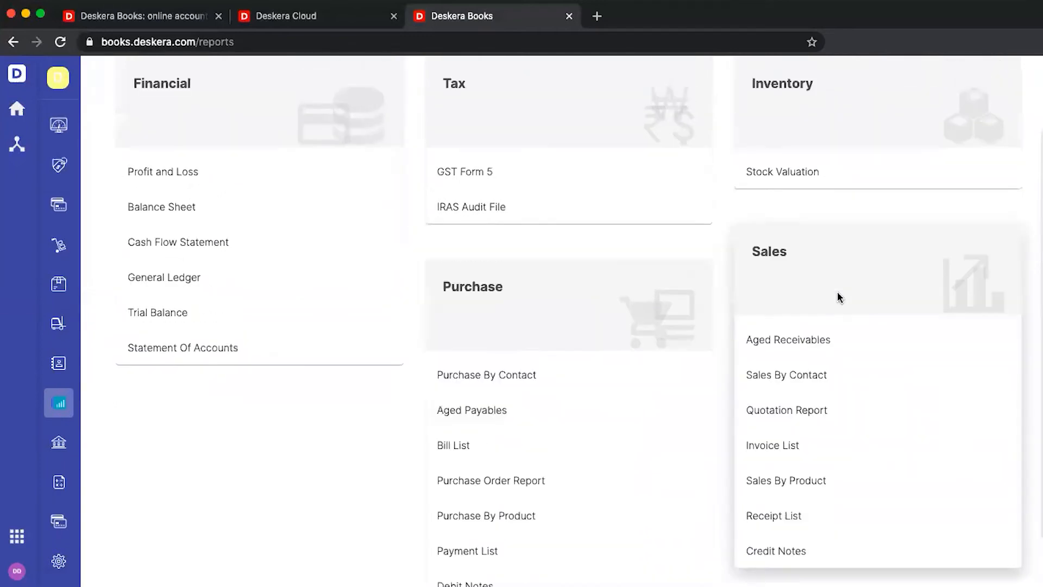
scroll(835, 238, up, 1)
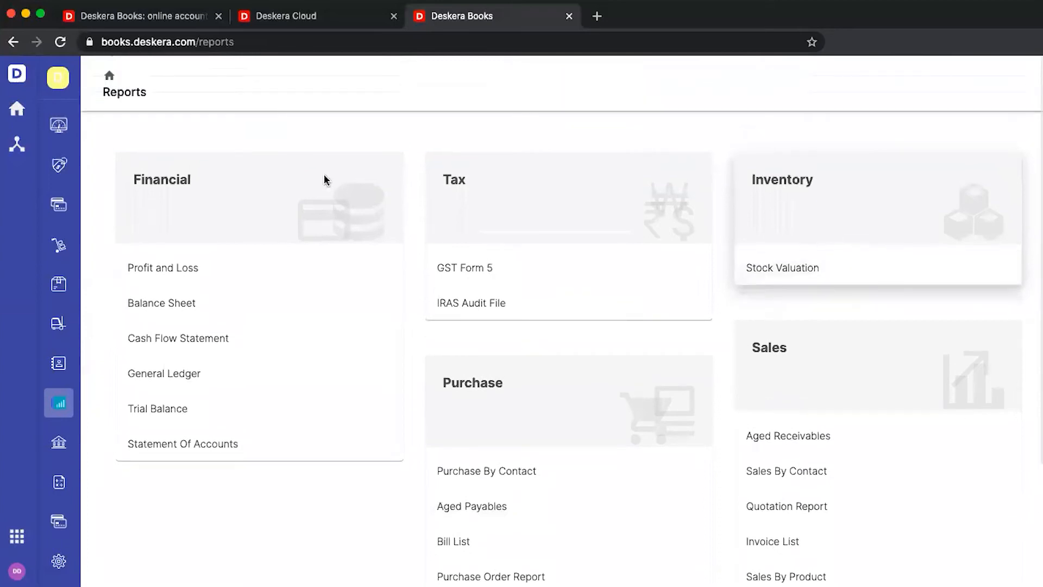
click(20, 110)
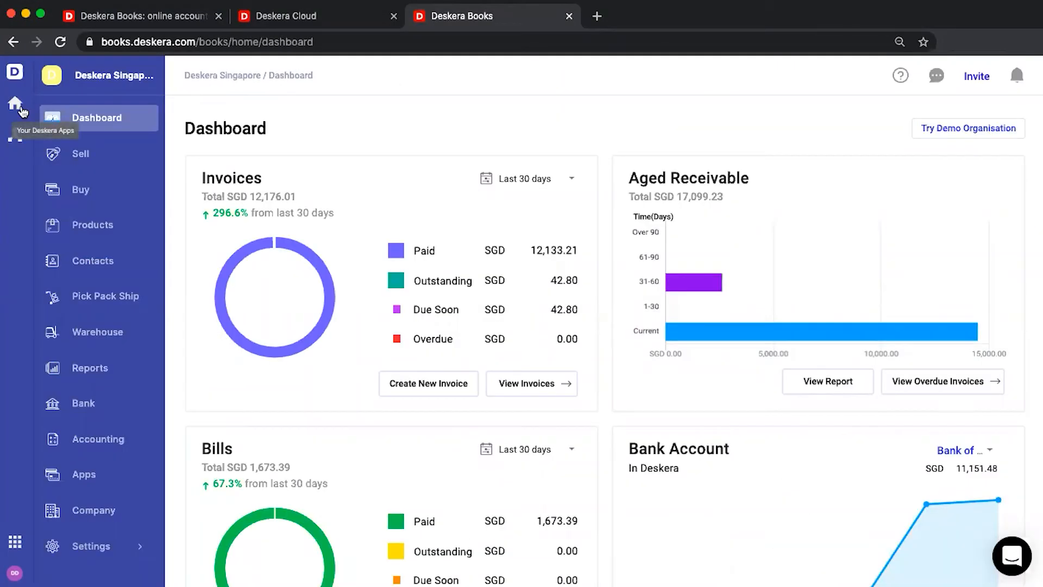
Open Deskera People and start a new payrun on the Monthly pay schedule
click(22, 111)
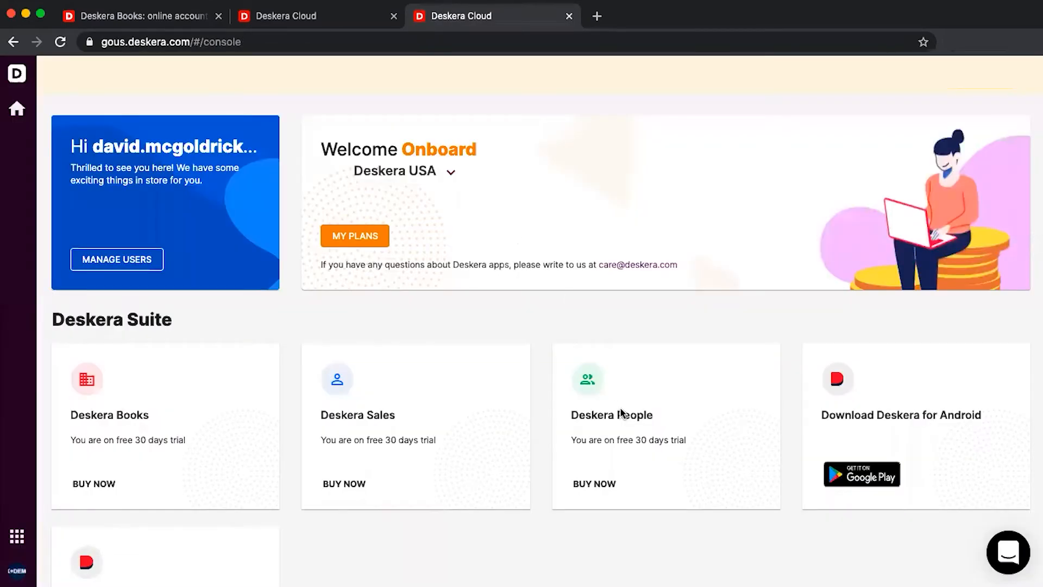
click(622, 413)
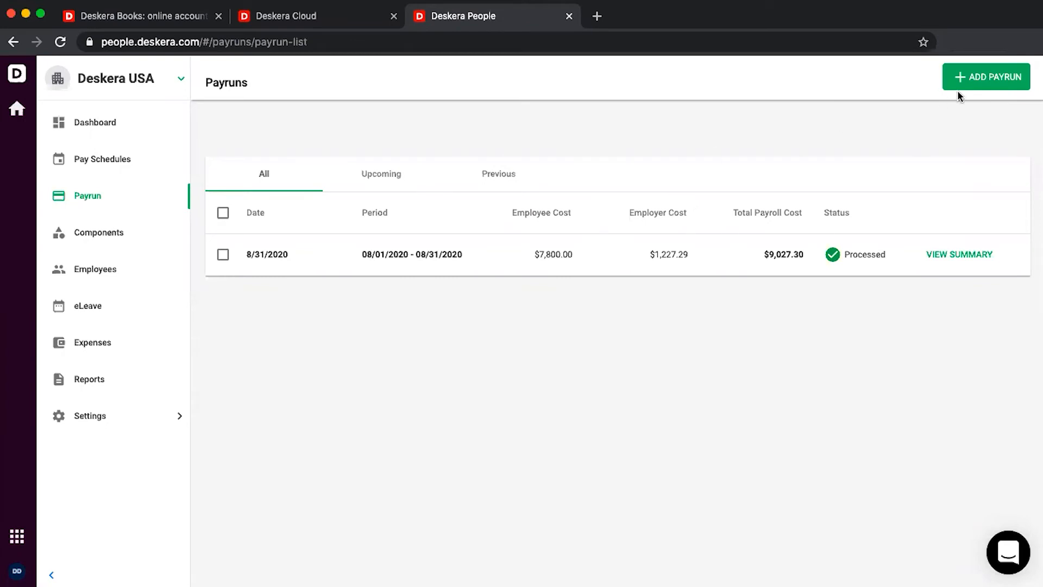
click(990, 78)
click(934, 194)
click(927, 196)
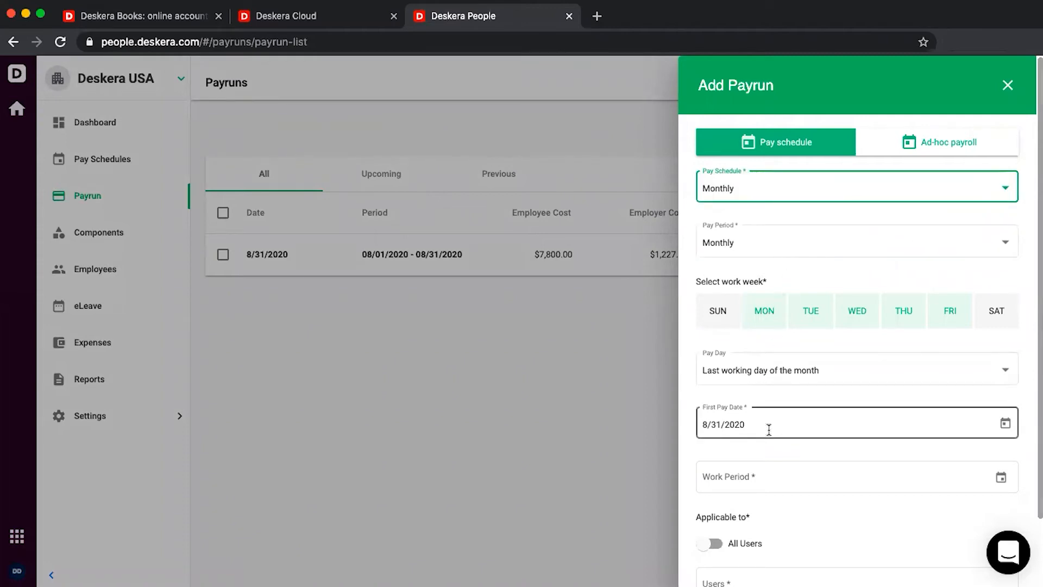
Set the payrun work period to August 1–31, 2020
click(1001, 477)
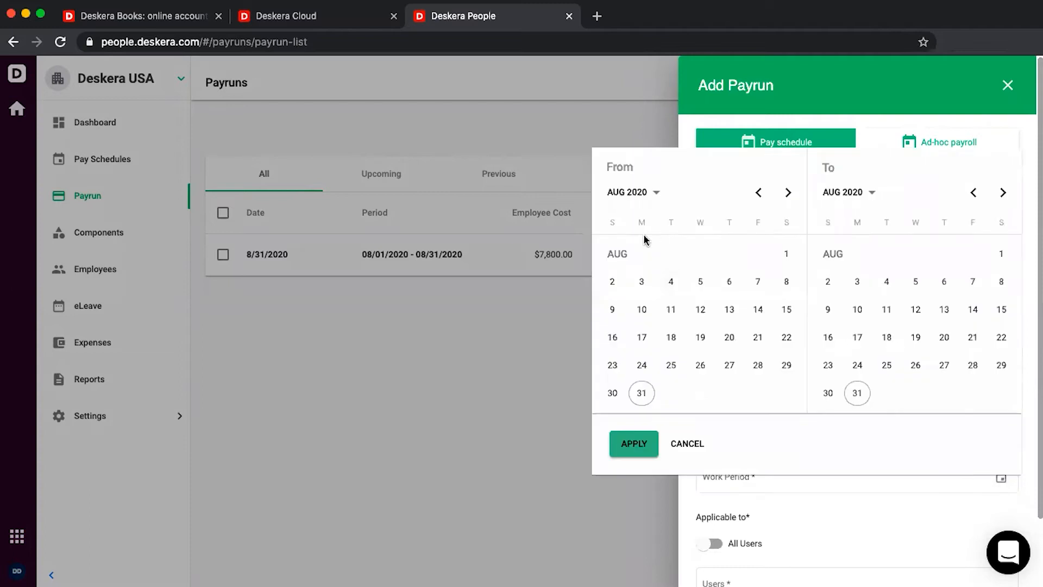
click(786, 253)
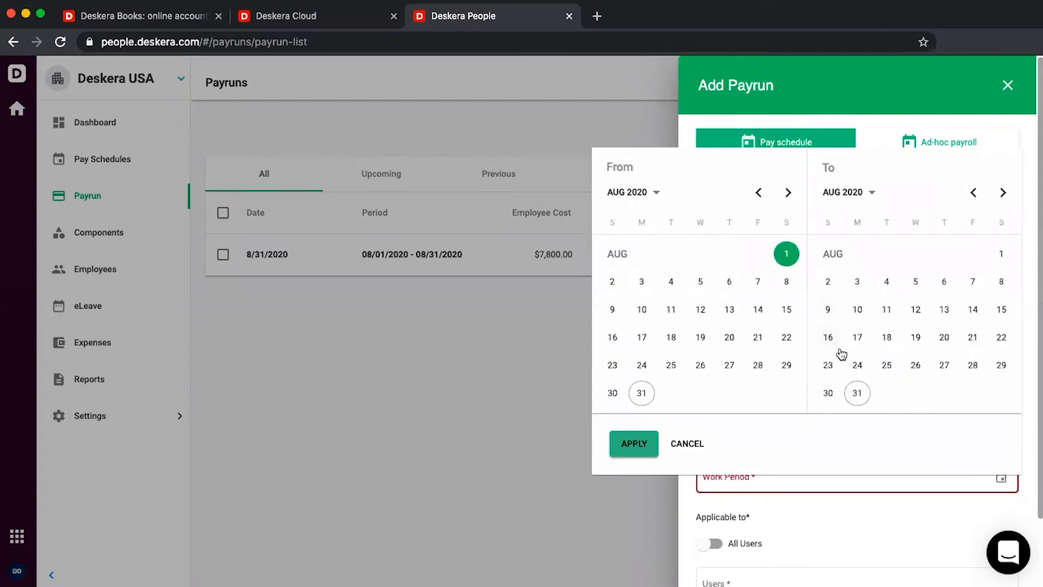
click(856, 394)
click(634, 443)
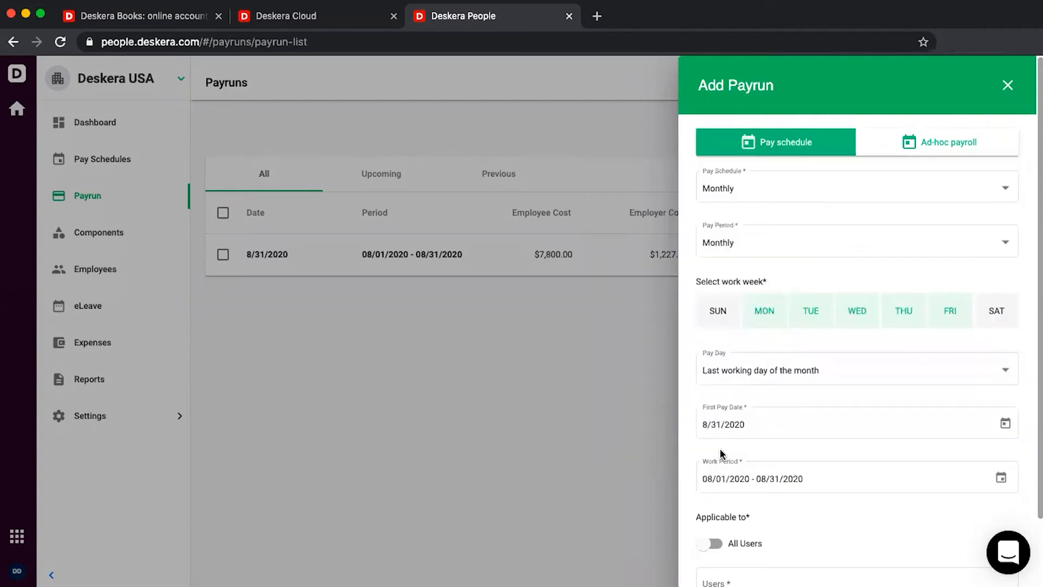
scroll(706, 451, down, 3)
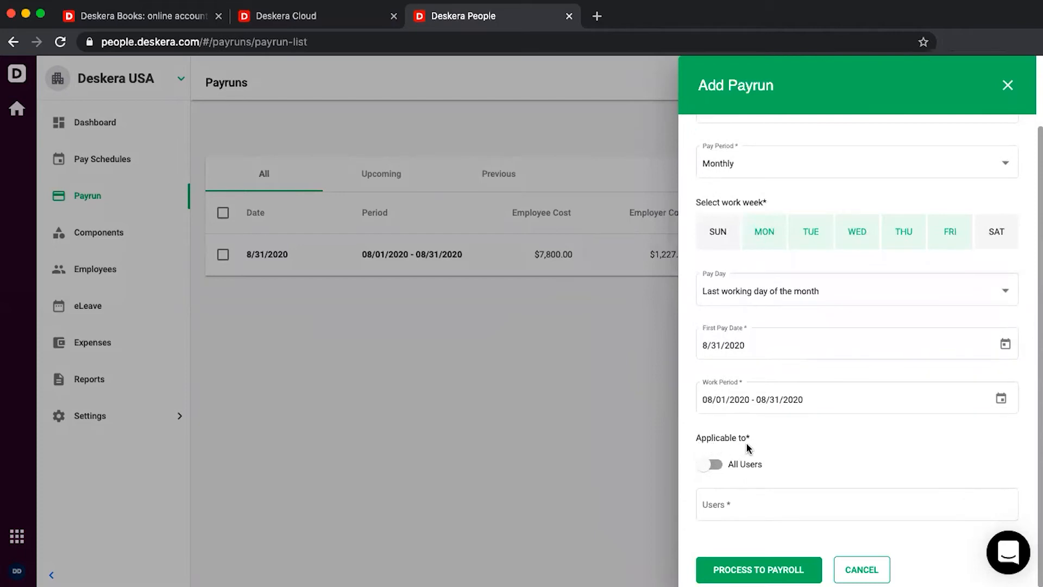
Add the suggested employee to the payrun and proceed to payroll
click(760, 503)
text(w)
click(724, 528)
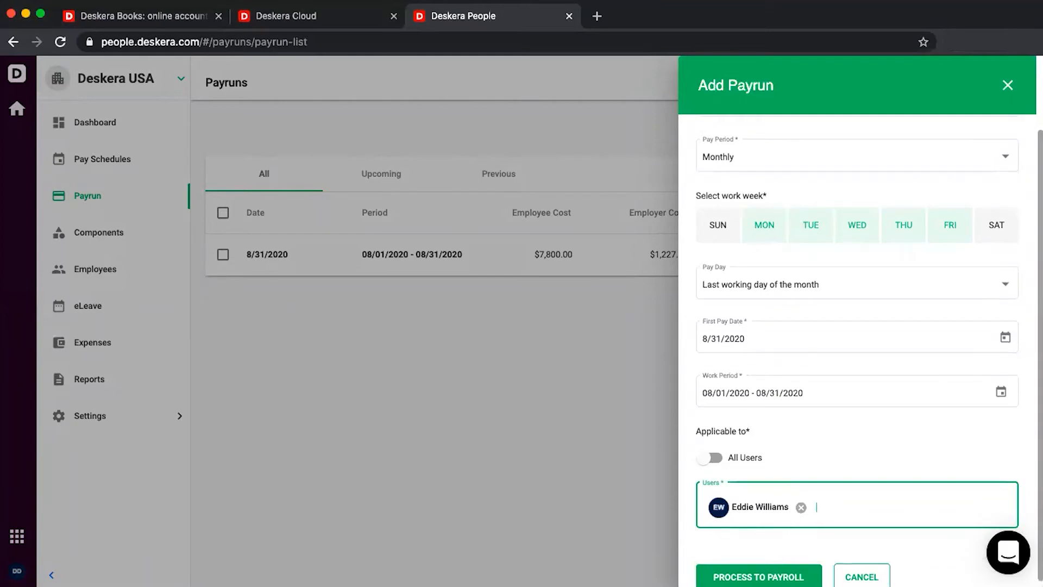
click(758, 577)
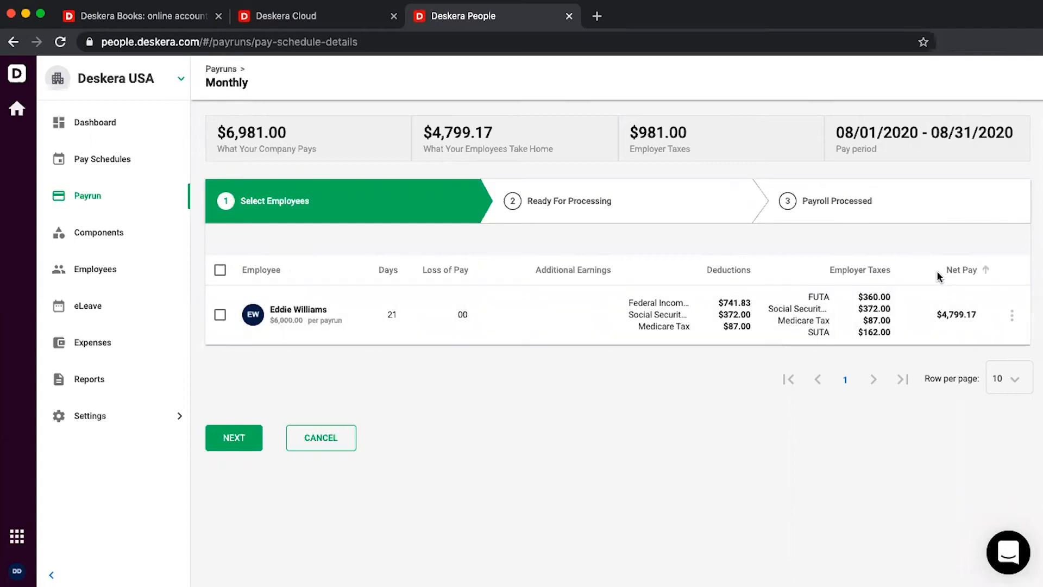
Ready, process and finalize the employee's August payroll, then view the payrun's payment summary
click(1011, 317)
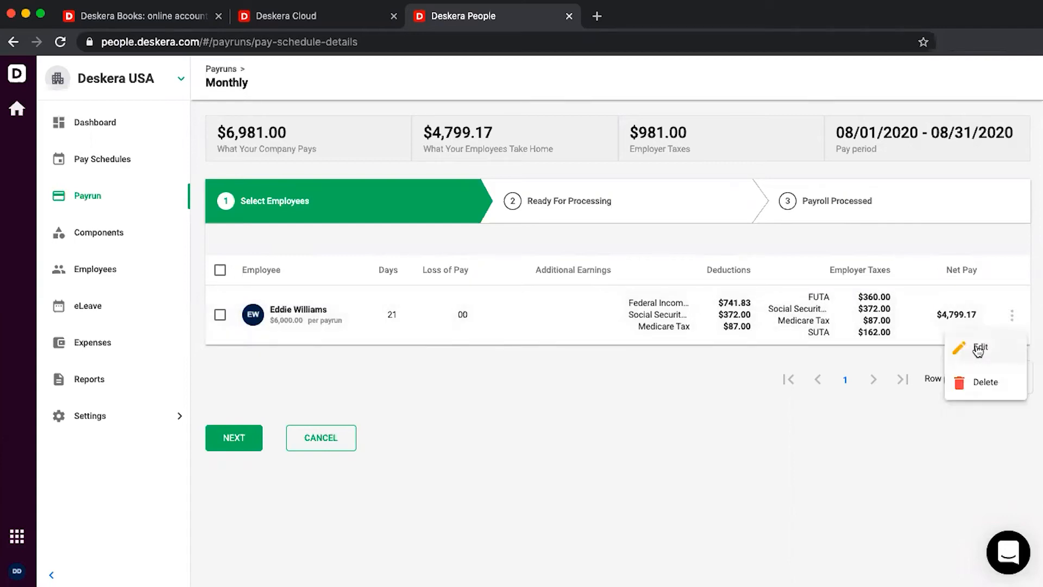
click(244, 437)
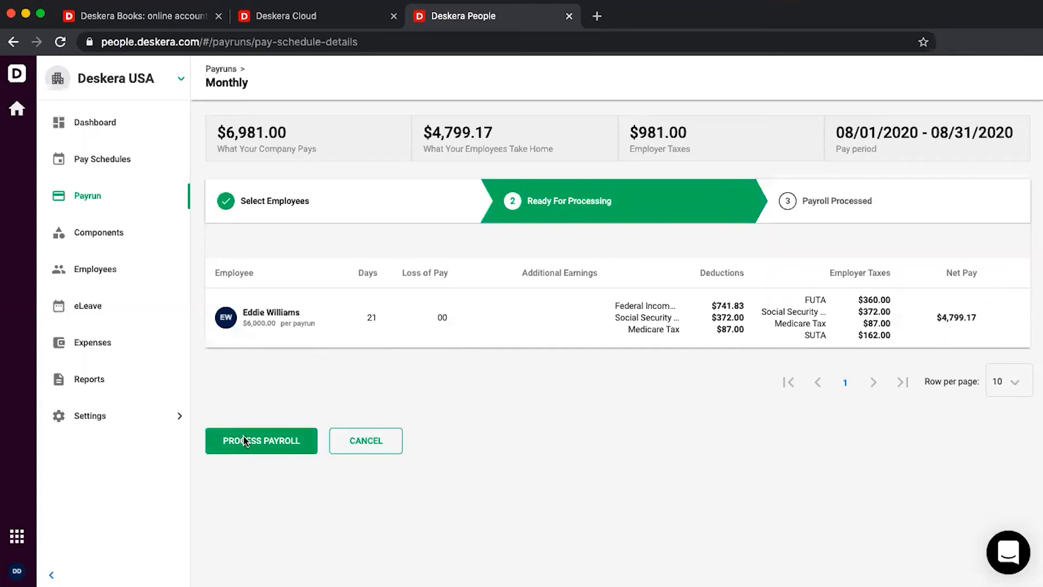
click(245, 440)
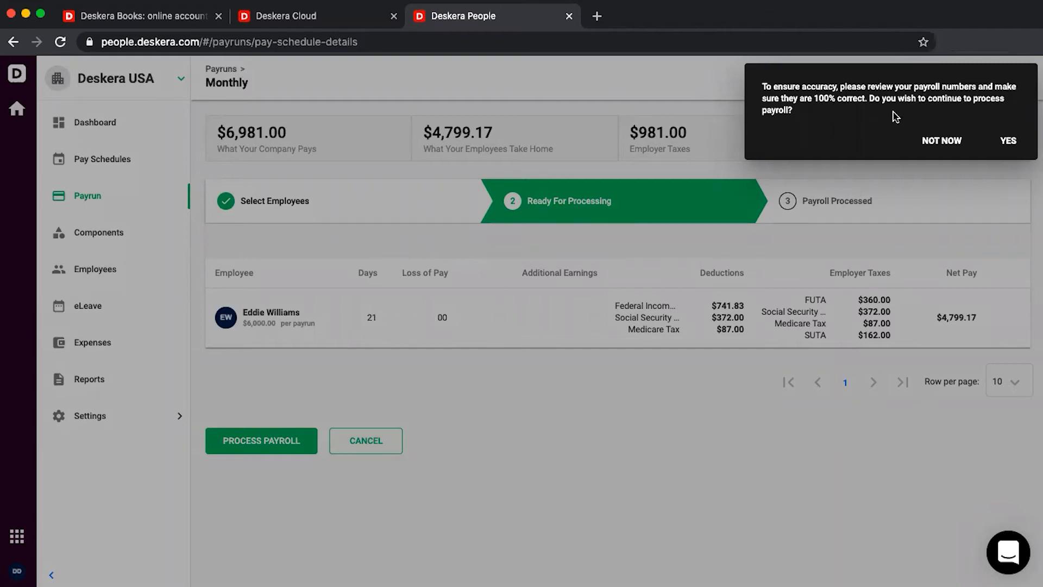
click(1008, 141)
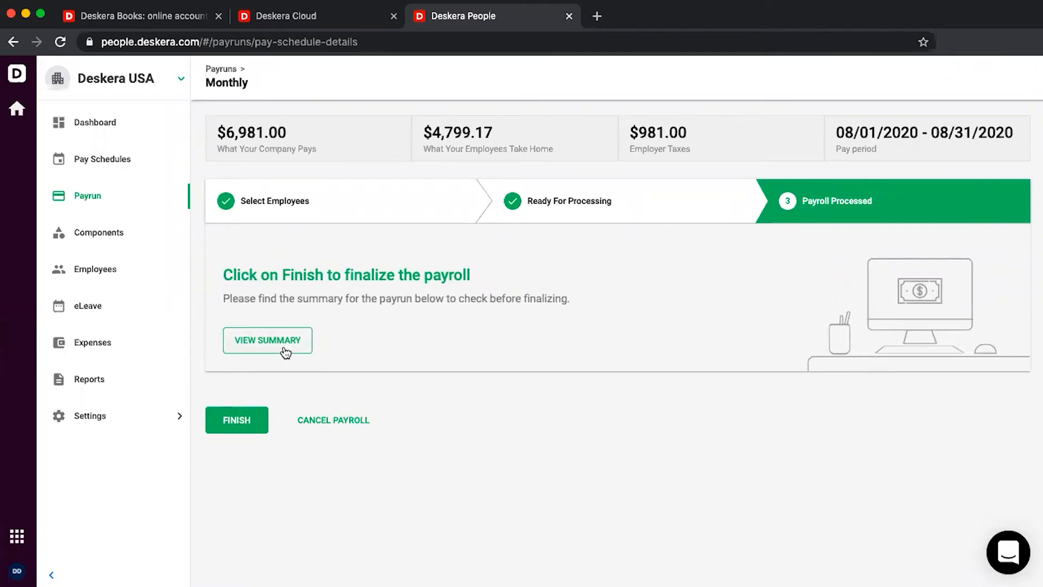
click(226, 420)
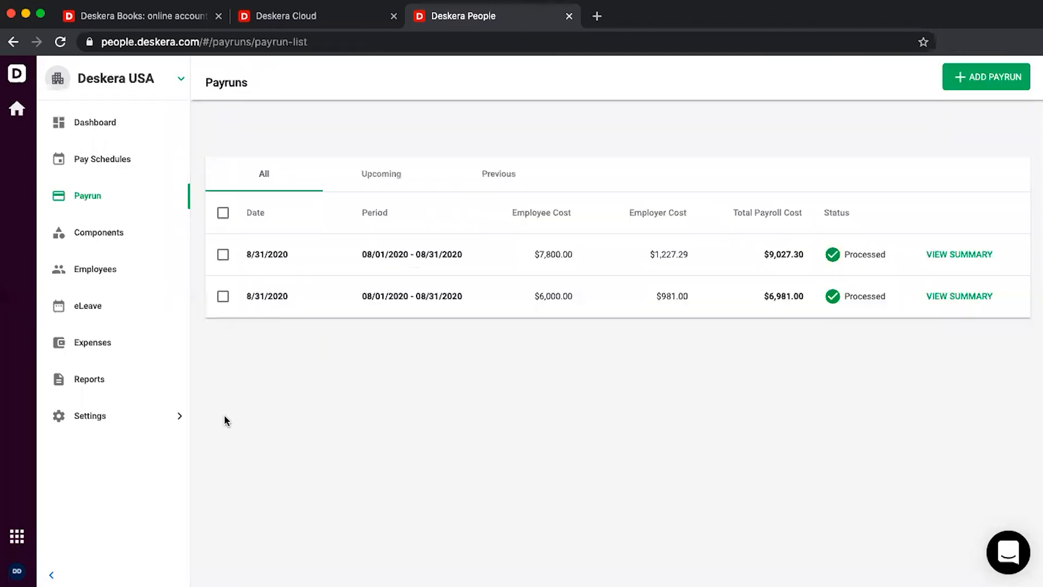
click(949, 296)
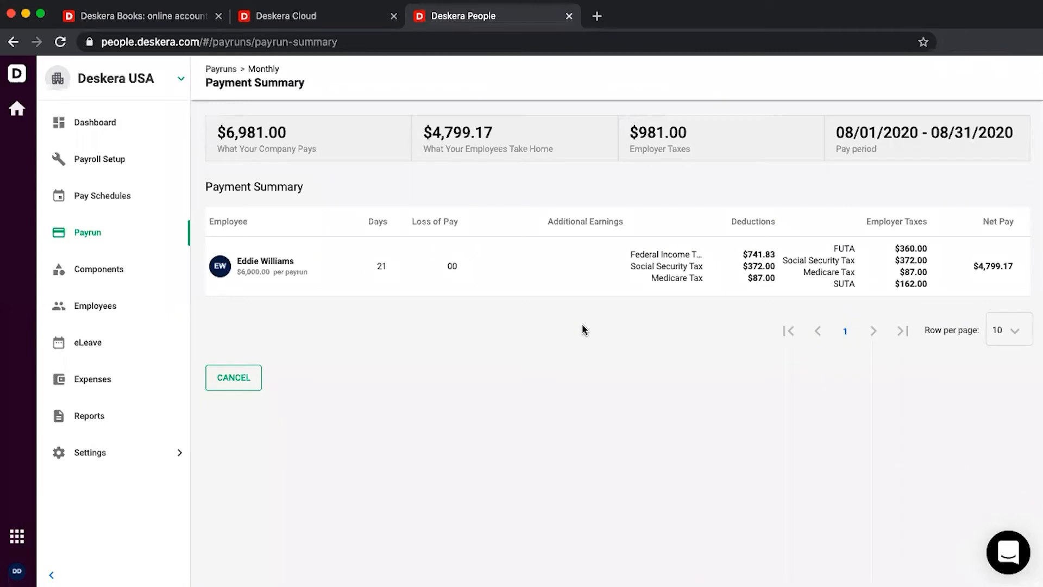
Open Deskera Sales and scroll through the dashboard's deals, organizations, people and activity overviews
click(17, 111)
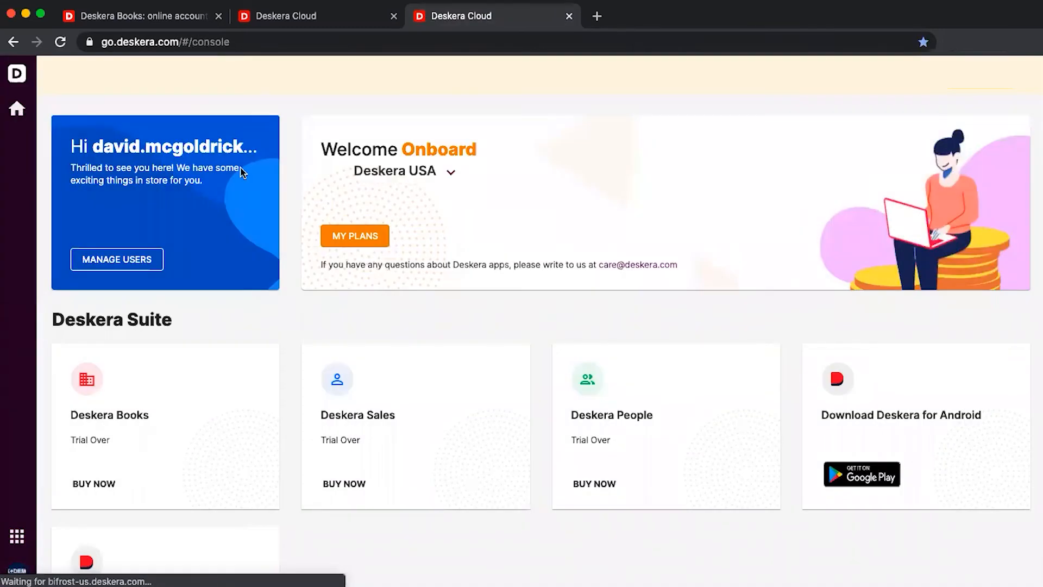
click(369, 392)
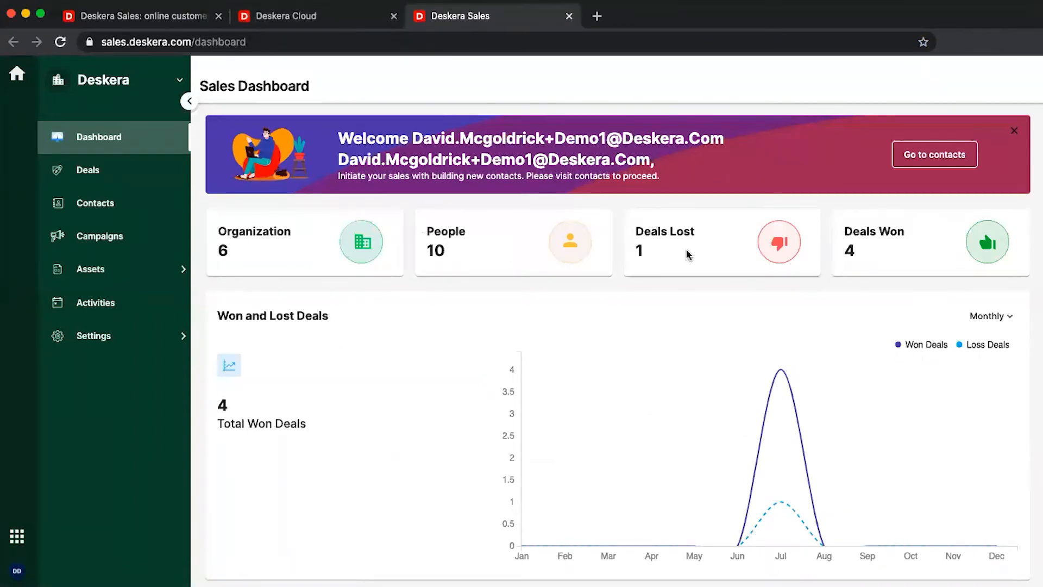
scroll(711, 438, down, 3)
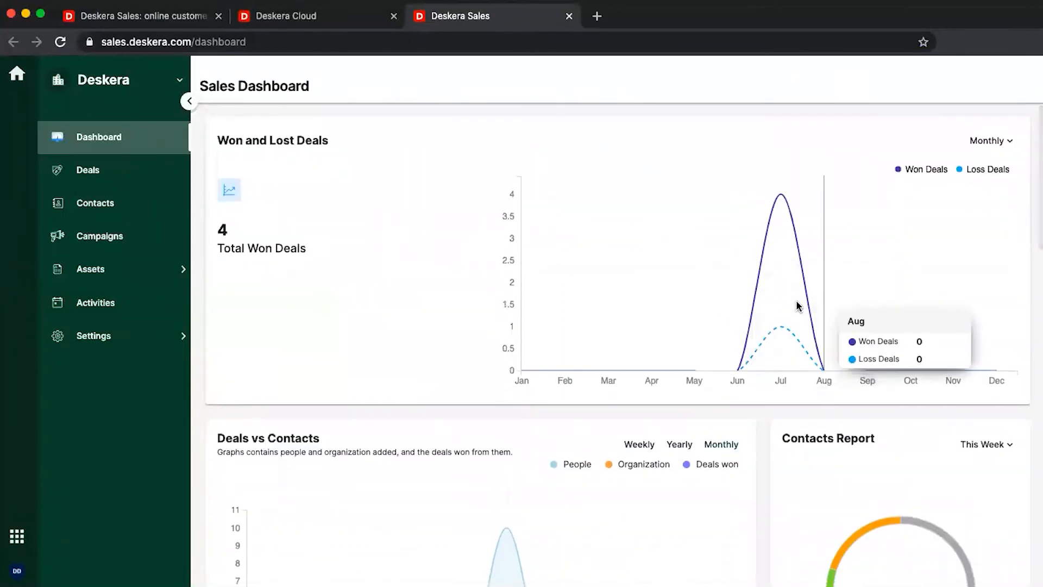
scroll(787, 307, down, 3)
scroll(786, 307, down, 3)
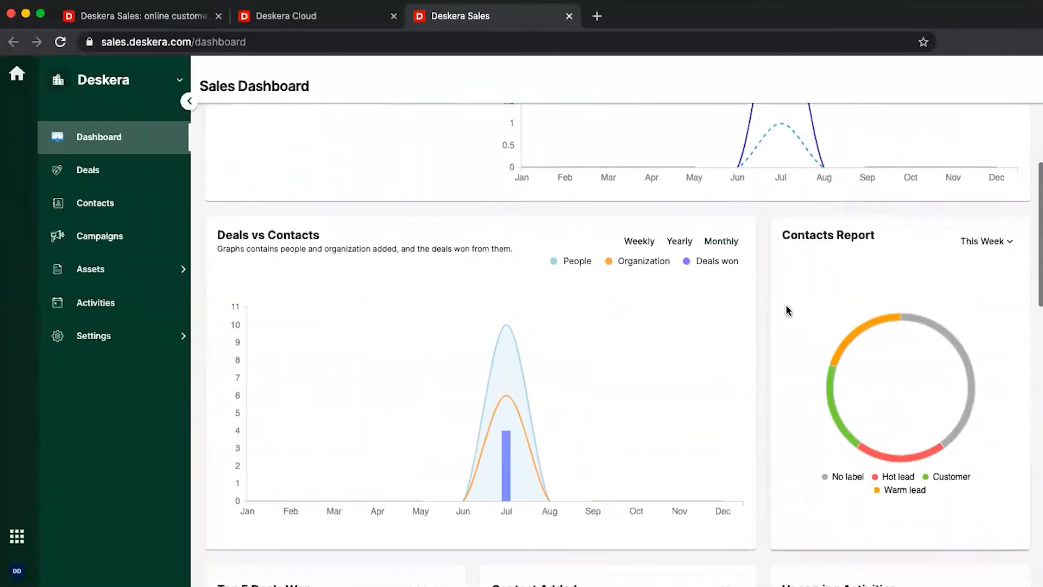
scroll(785, 307, down, 3)
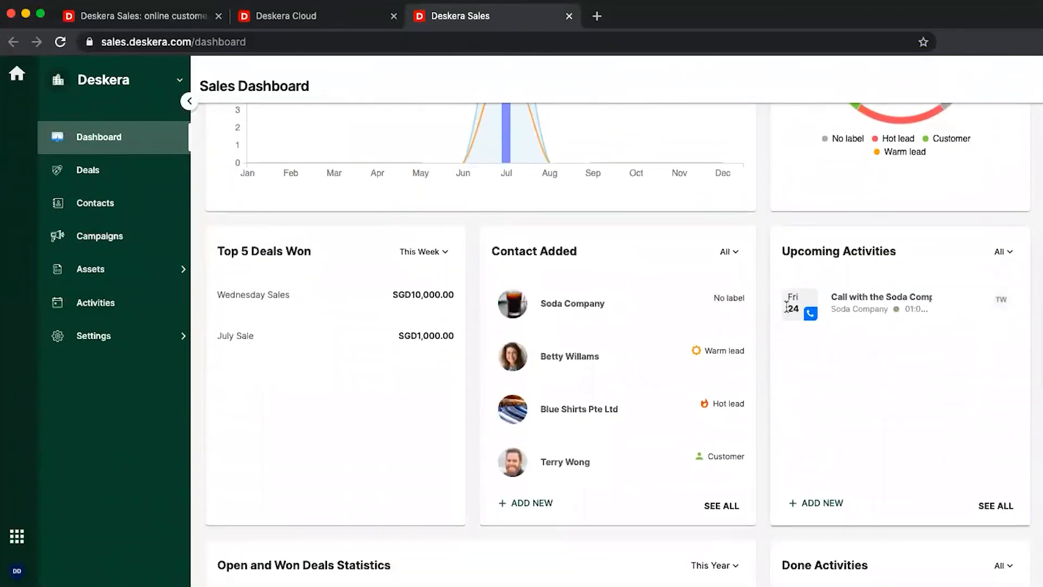
scroll(786, 307, down, 6)
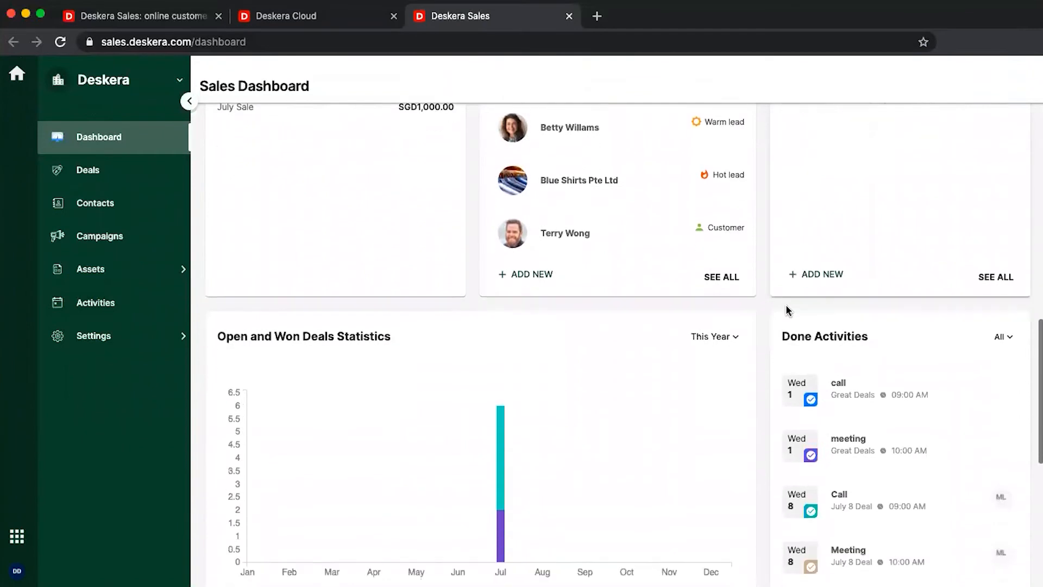
scroll(786, 308, down, 2)
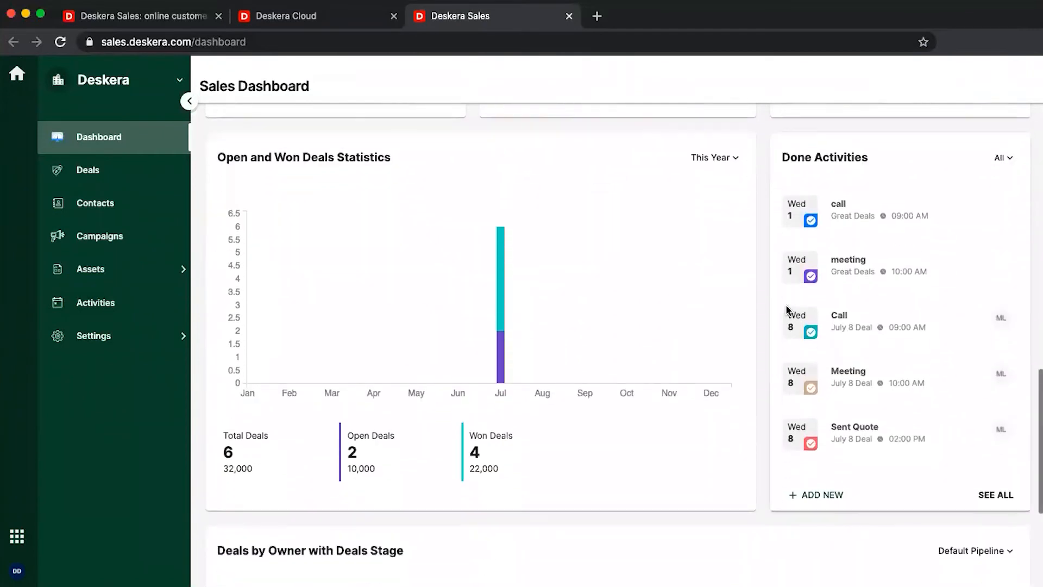
scroll(786, 309, down, 3)
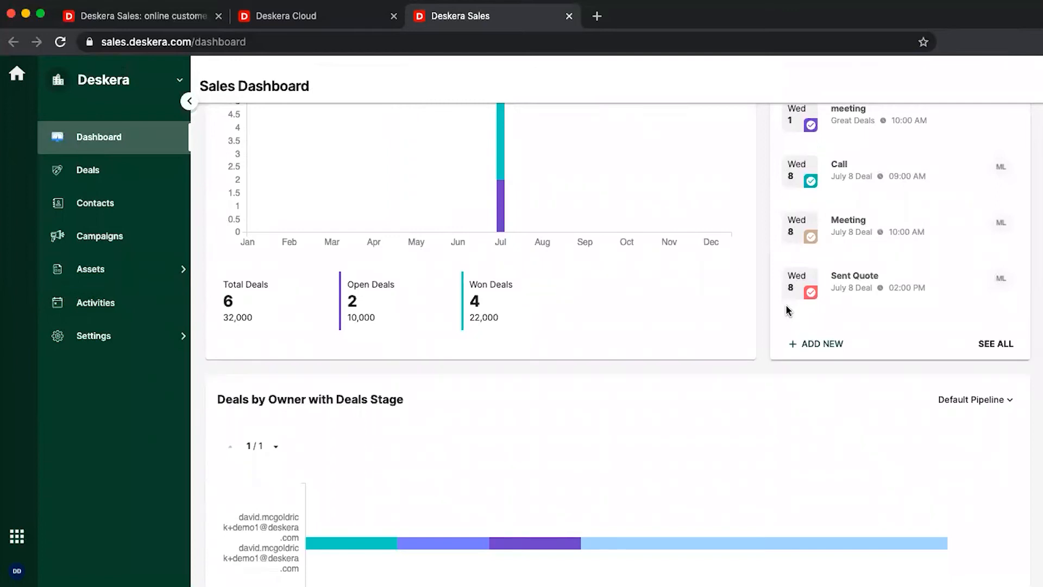
scroll(786, 310, up, 11)
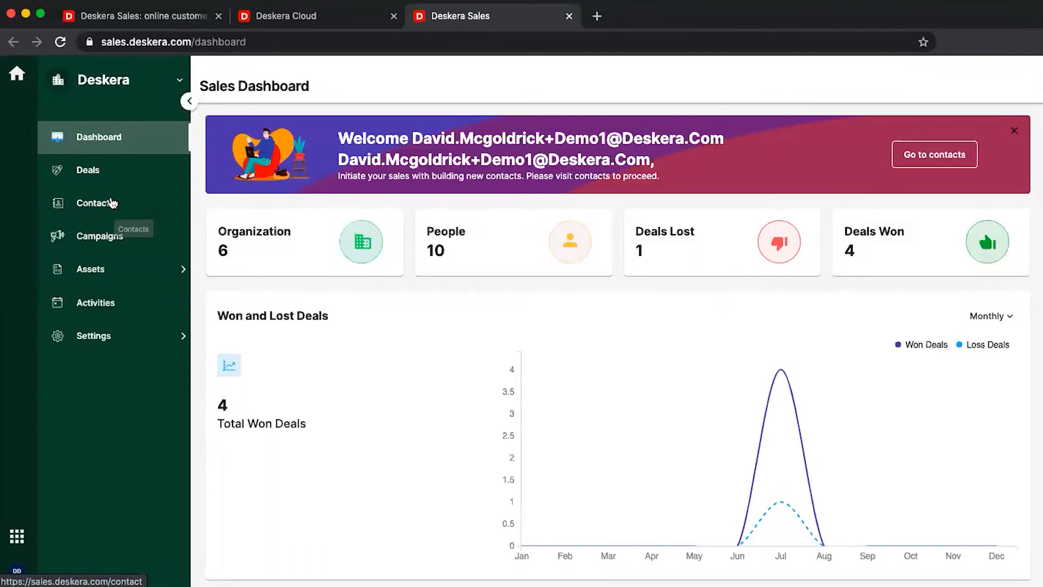
Start a new campaign named 'July End Sale' in the Sales category
click(87, 268)
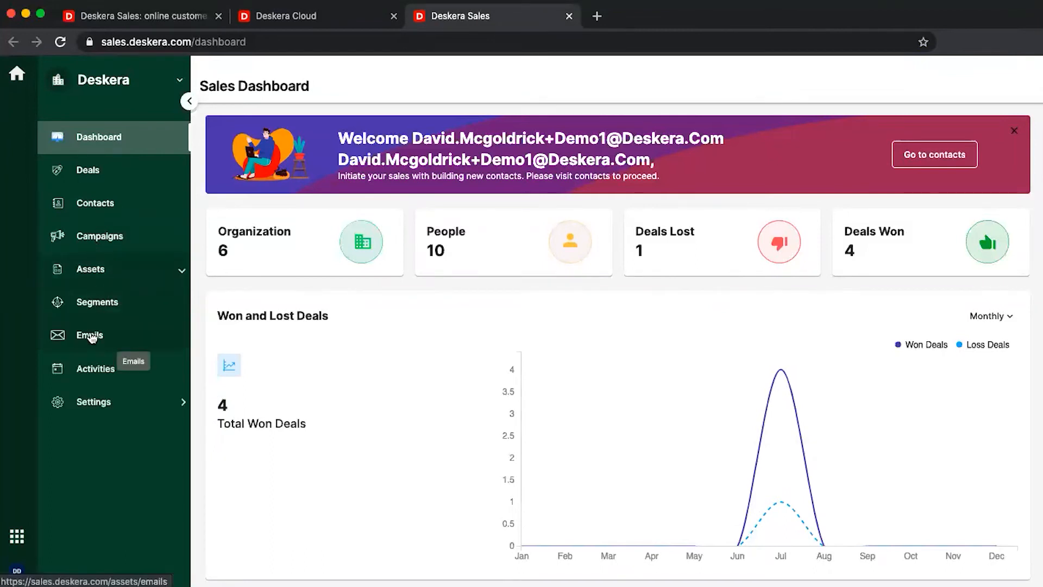
click(120, 405)
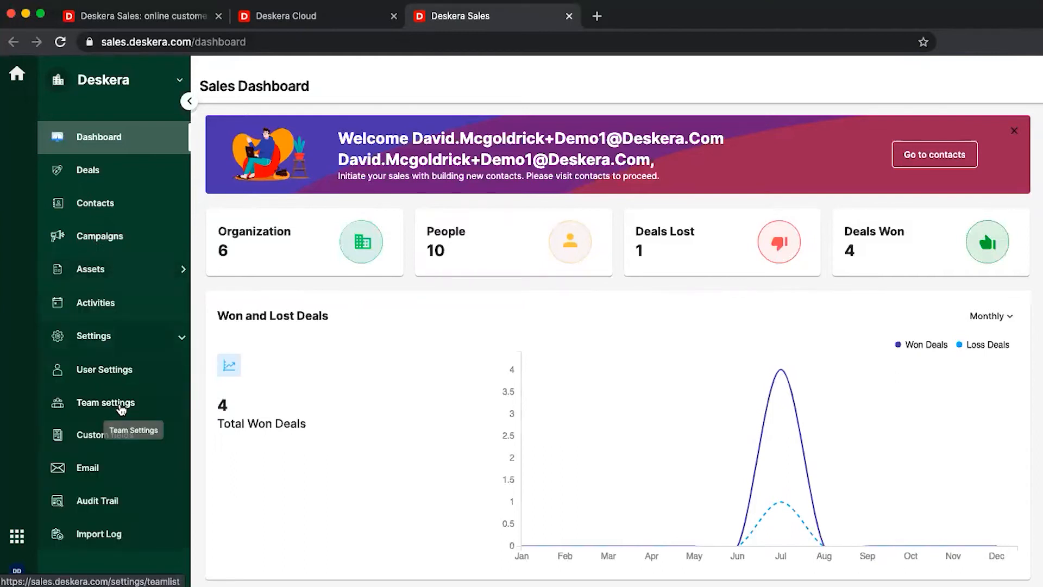
click(121, 237)
click(993, 88)
click(453, 261)
text(July End Sale)
key(Tab)
text(July End Sale)
click(409, 323)
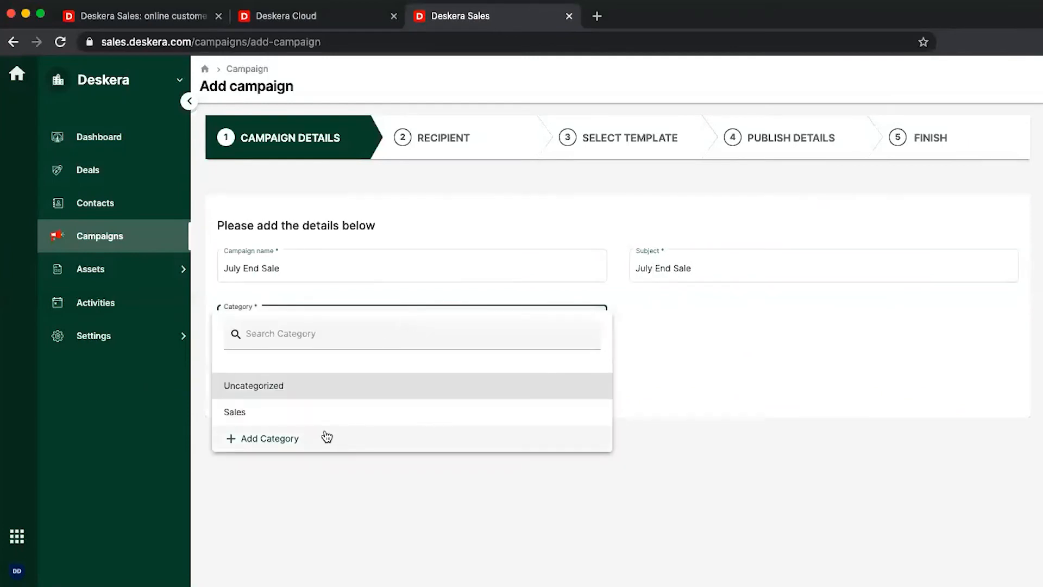
click(328, 416)
click(292, 383)
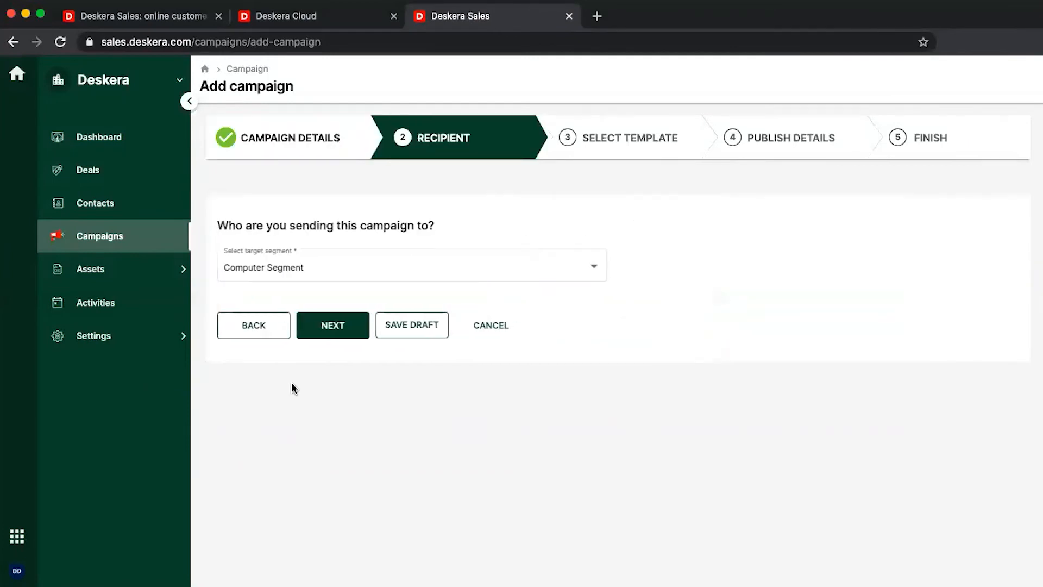
Target the campaign at Computer Segment using Email template 9
click(384, 273)
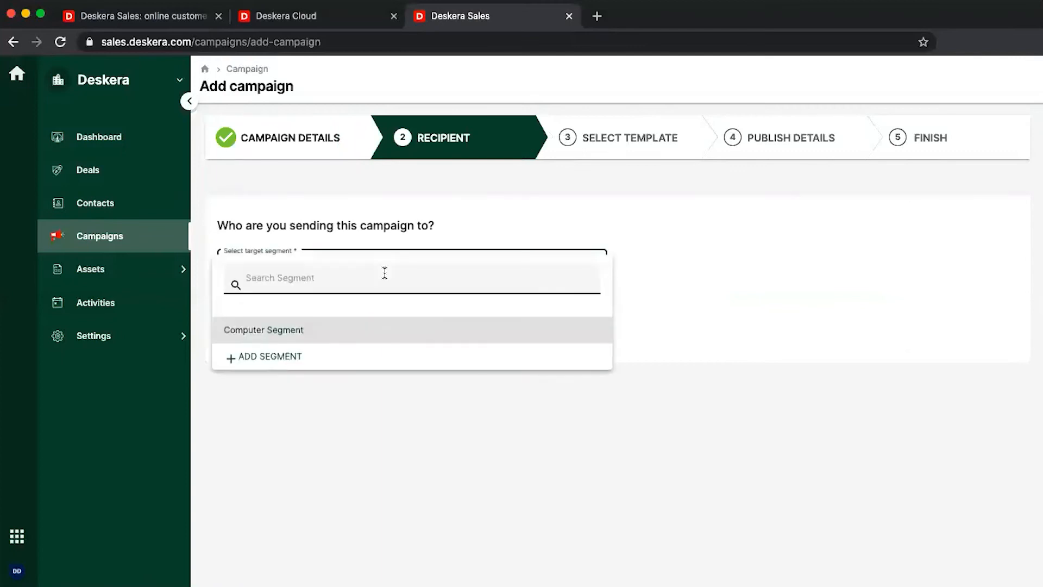
click(344, 341)
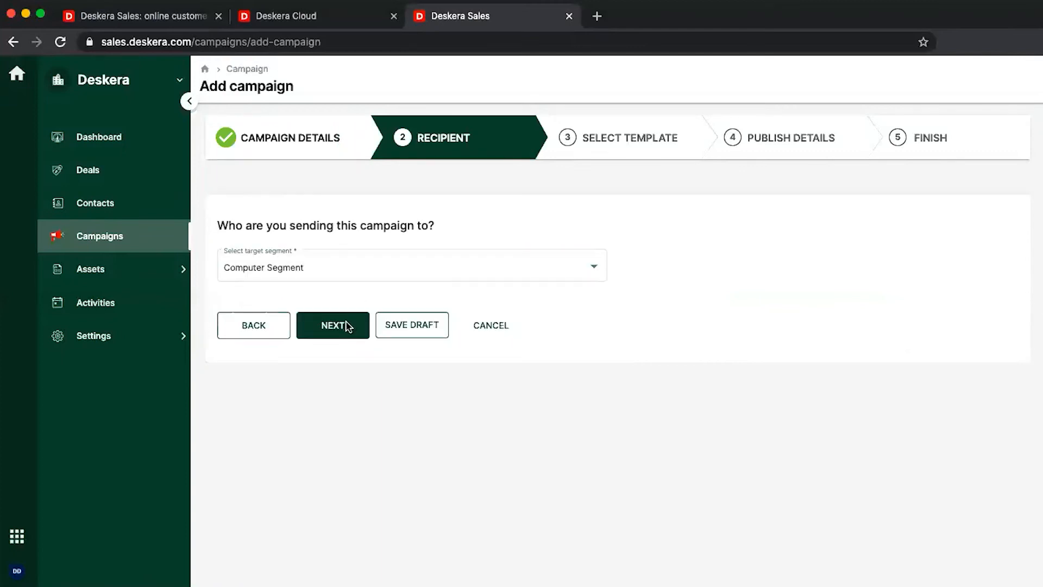
click(346, 325)
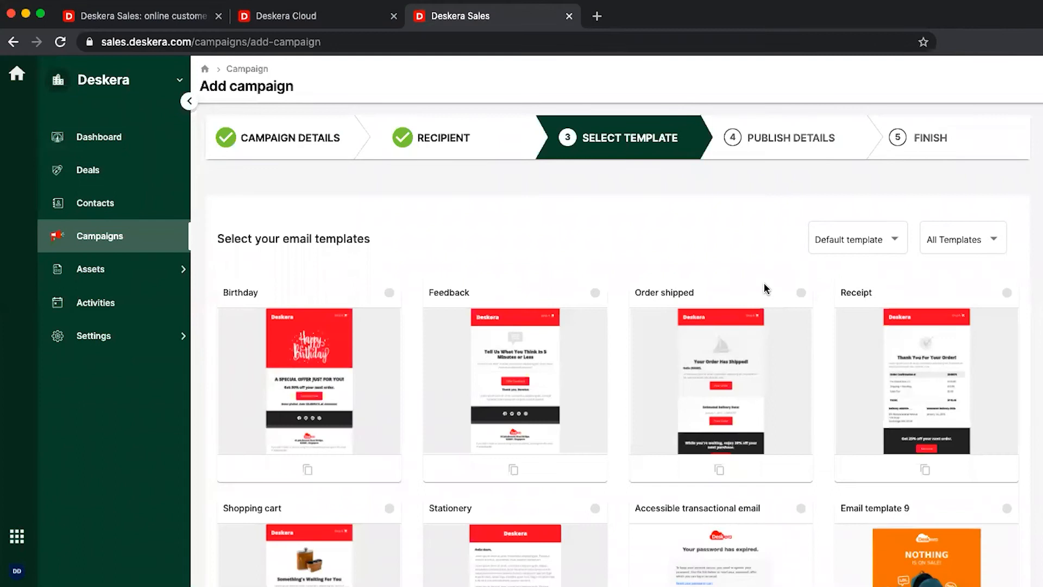
scroll(786, 380, down, 3)
click(1008, 389)
scroll(1010, 393, down, 10)
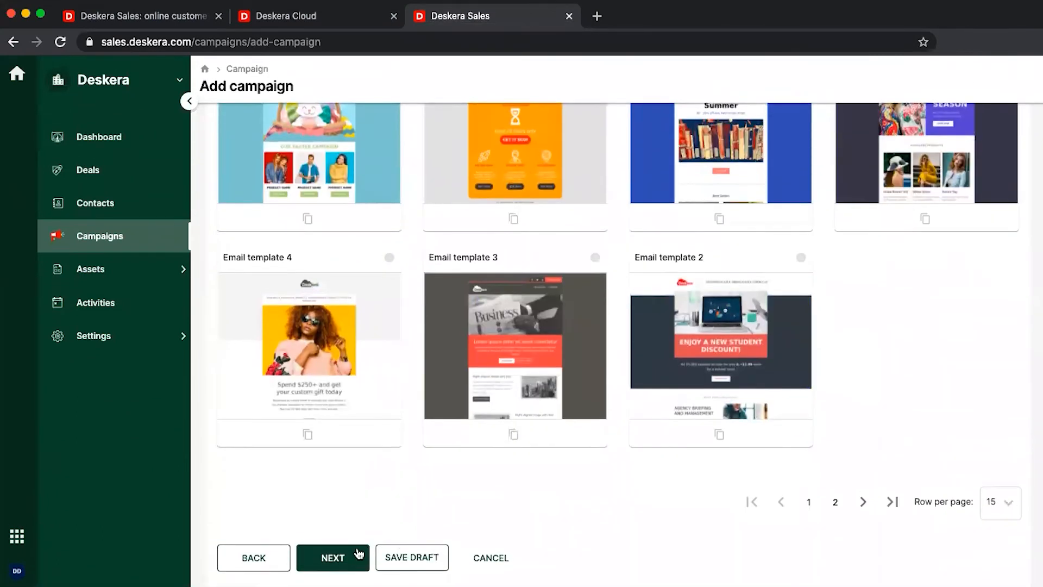
click(358, 553)
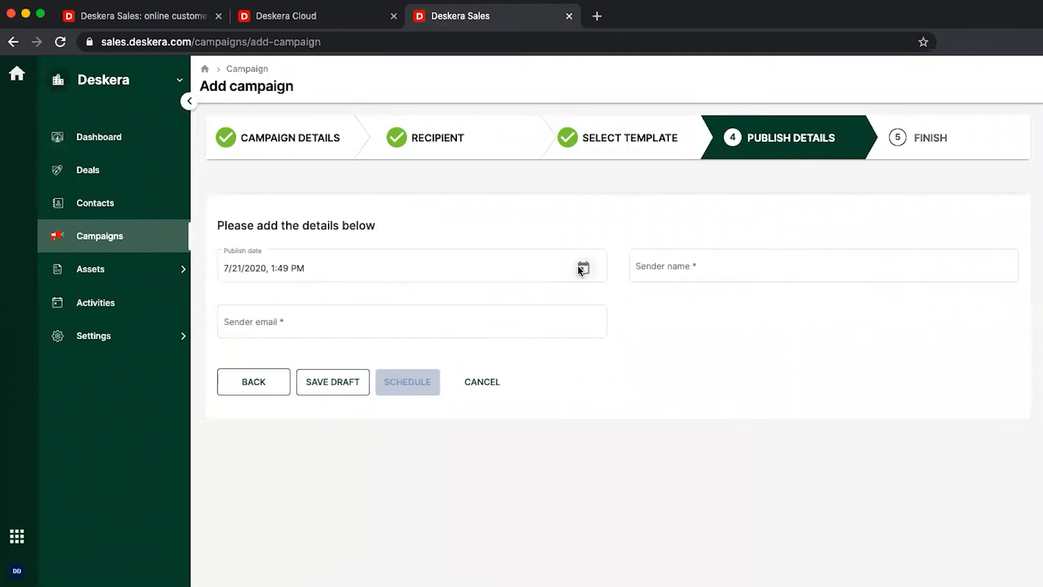
Set publish time to 2:00 PM, enter sender name and email, and schedule the campaign
click(582, 268)
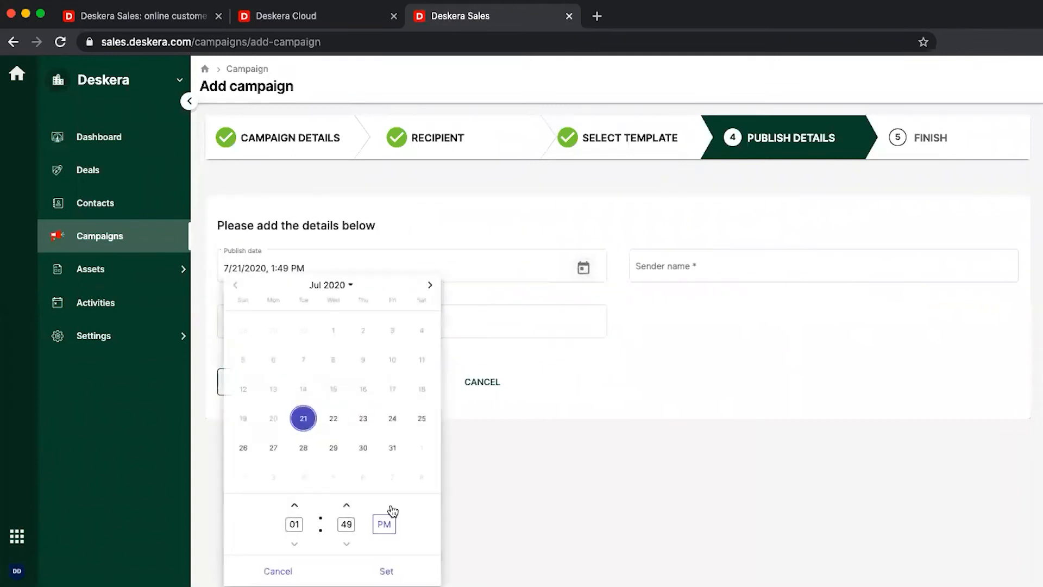
double_click(349, 508)
click(387, 570)
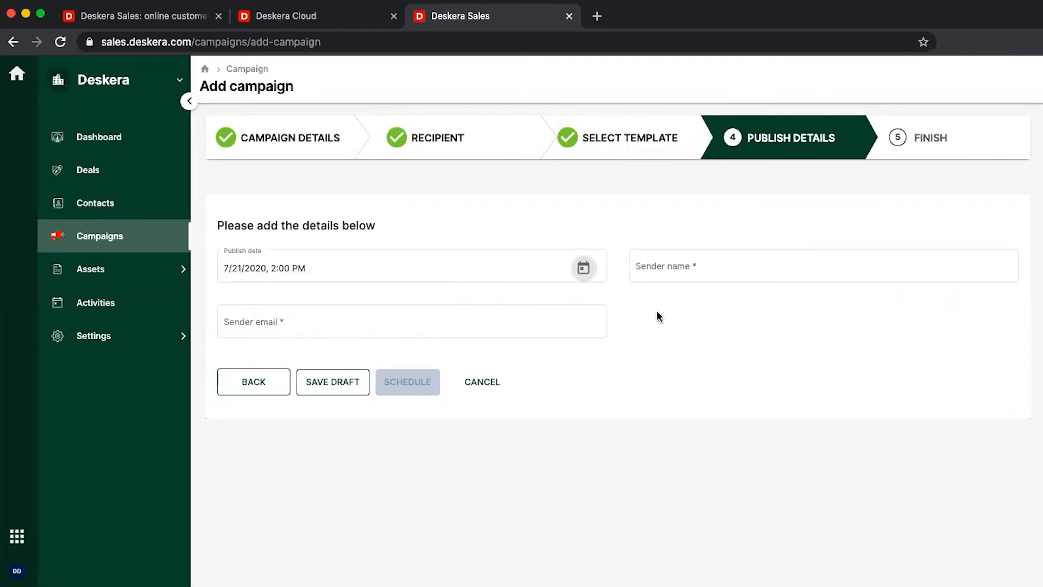
click(699, 265)
text(David)
key(Tab)
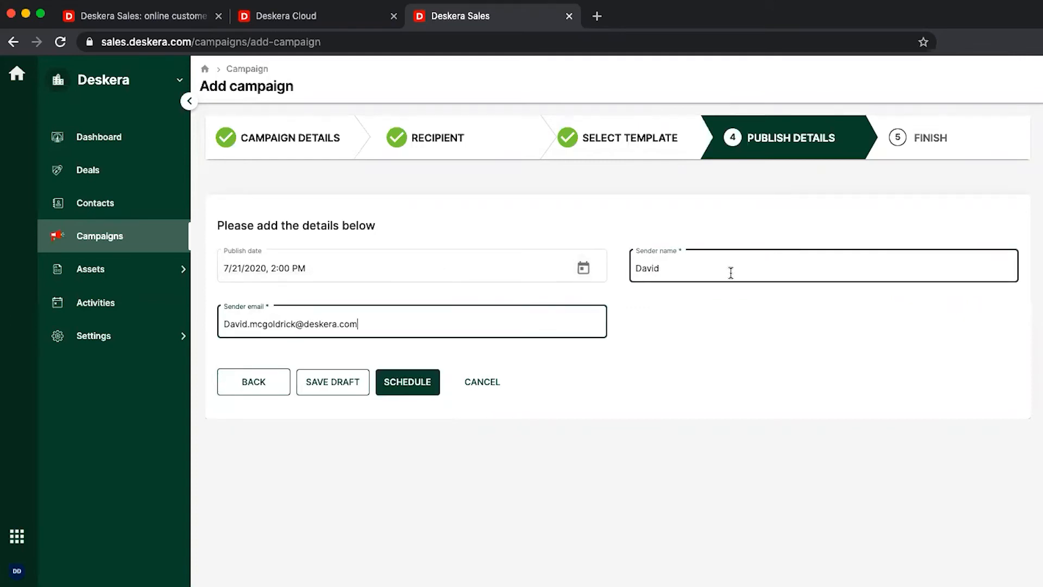
click(396, 387)
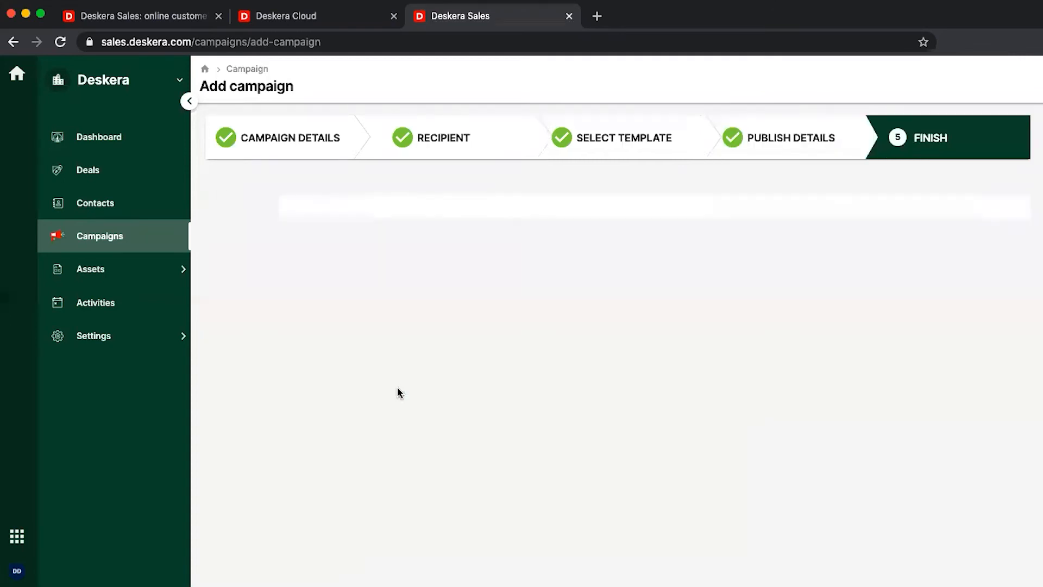
click(860, 253)
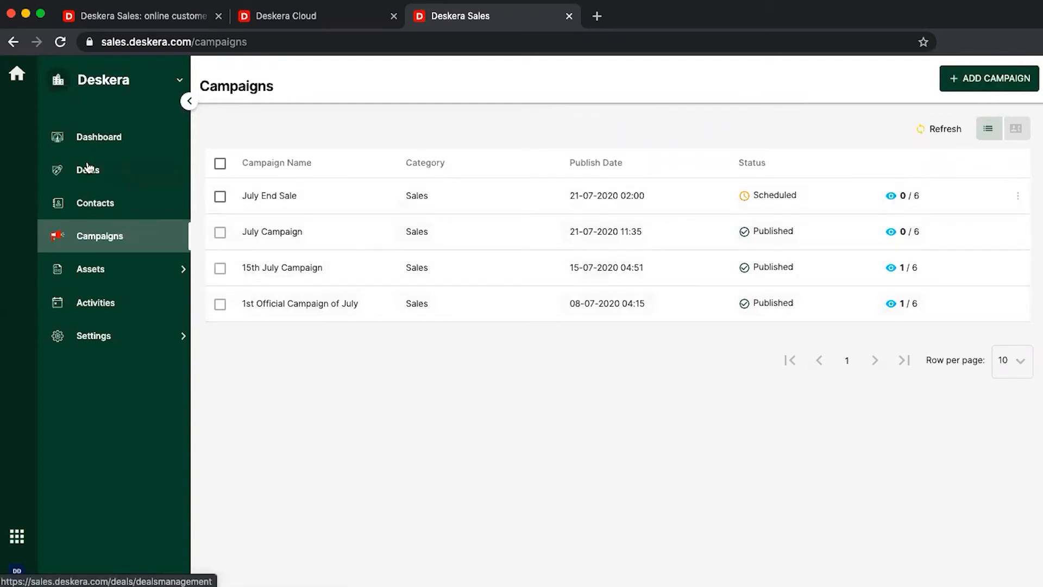
Open the Deals board, preview and discard a new pipeline, then toggle list and board views
click(87, 168)
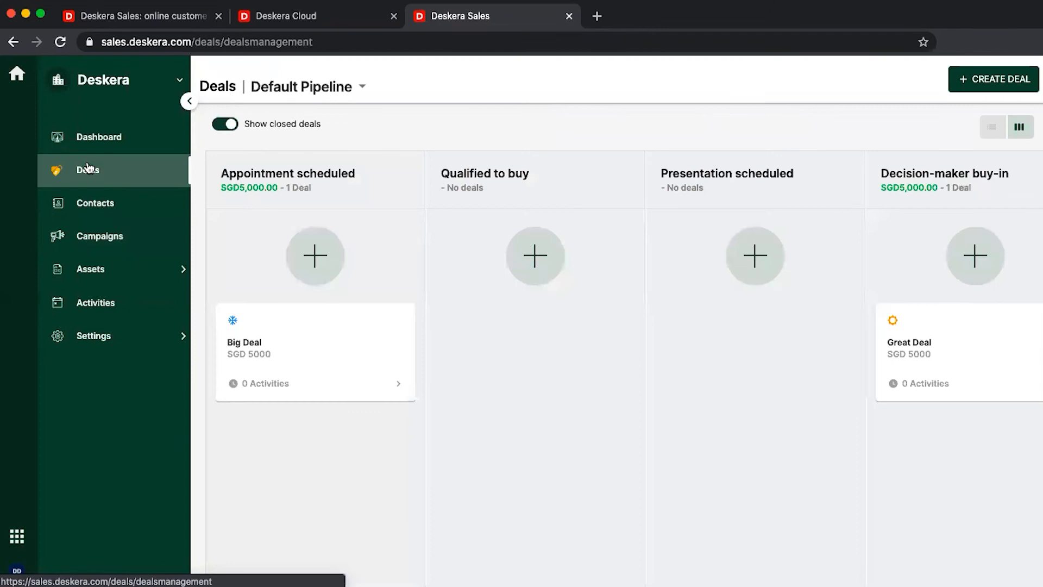
click(290, 91)
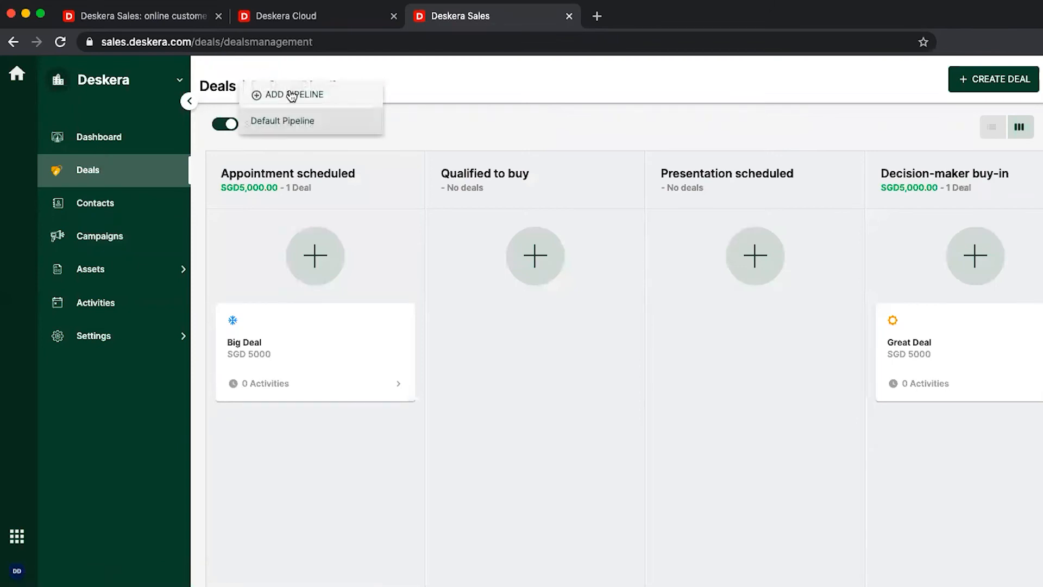
click(292, 95)
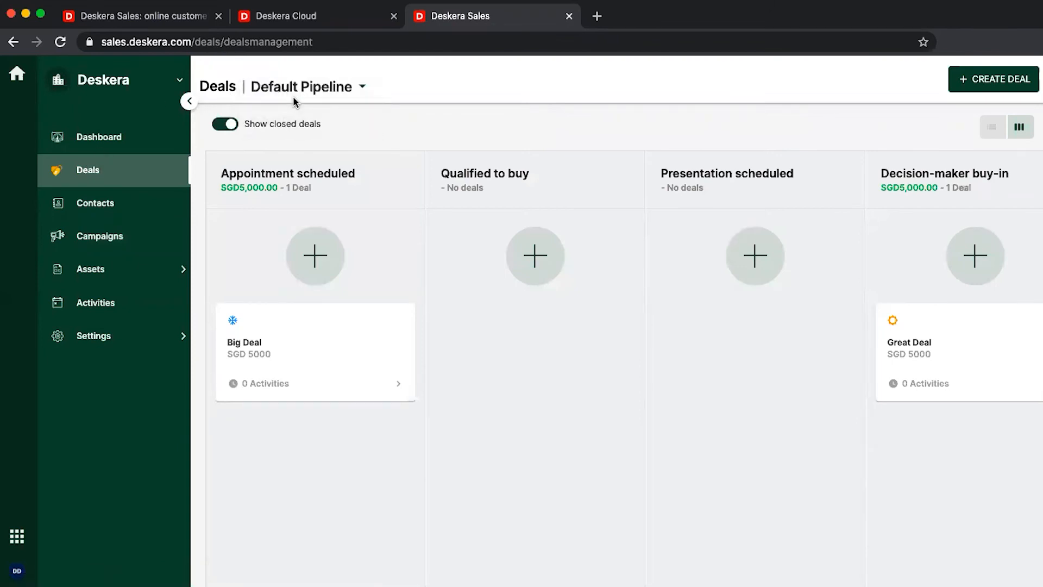
click(263, 136)
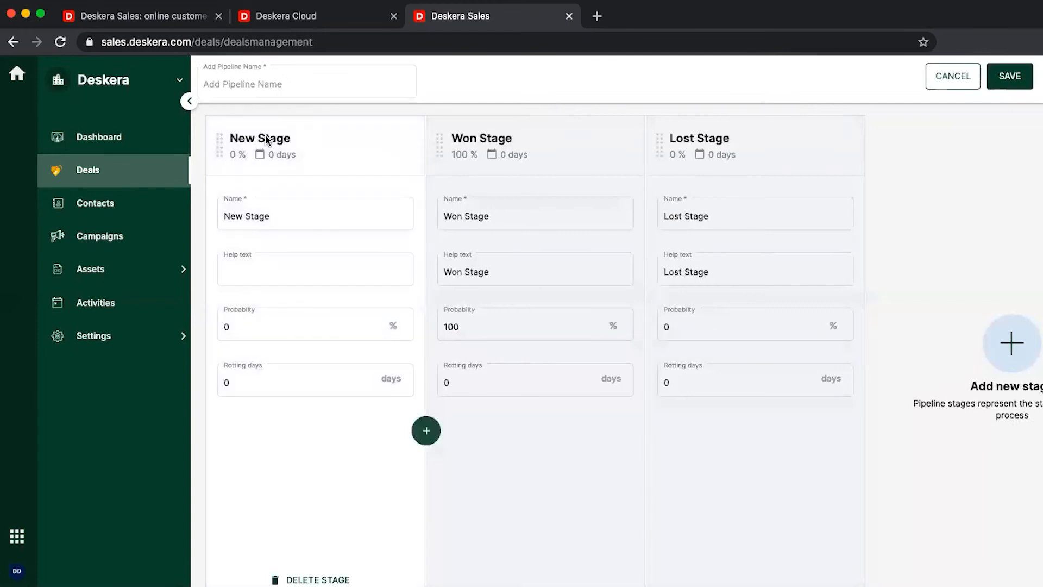
click(463, 146)
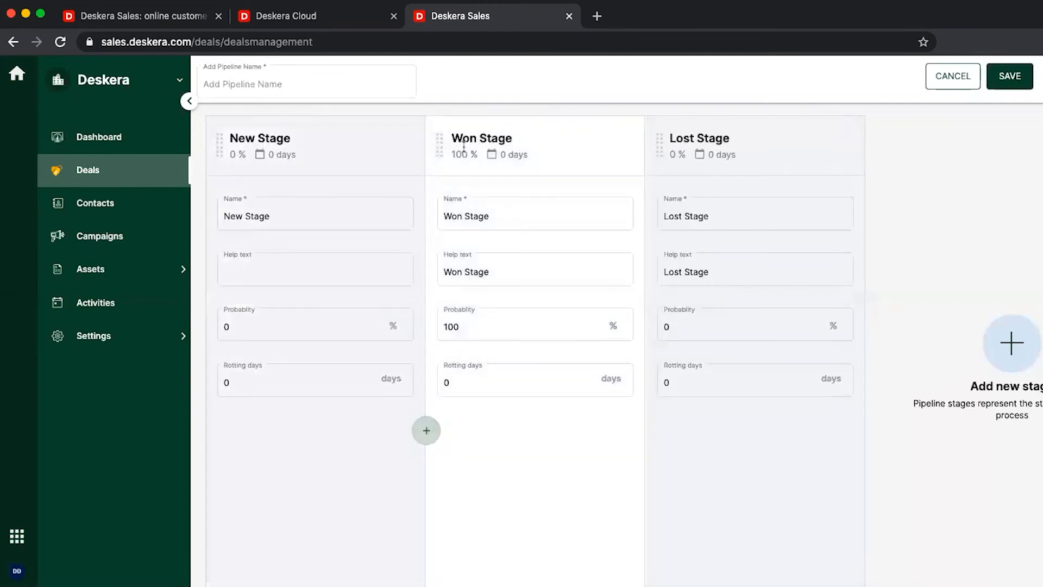
click(970, 80)
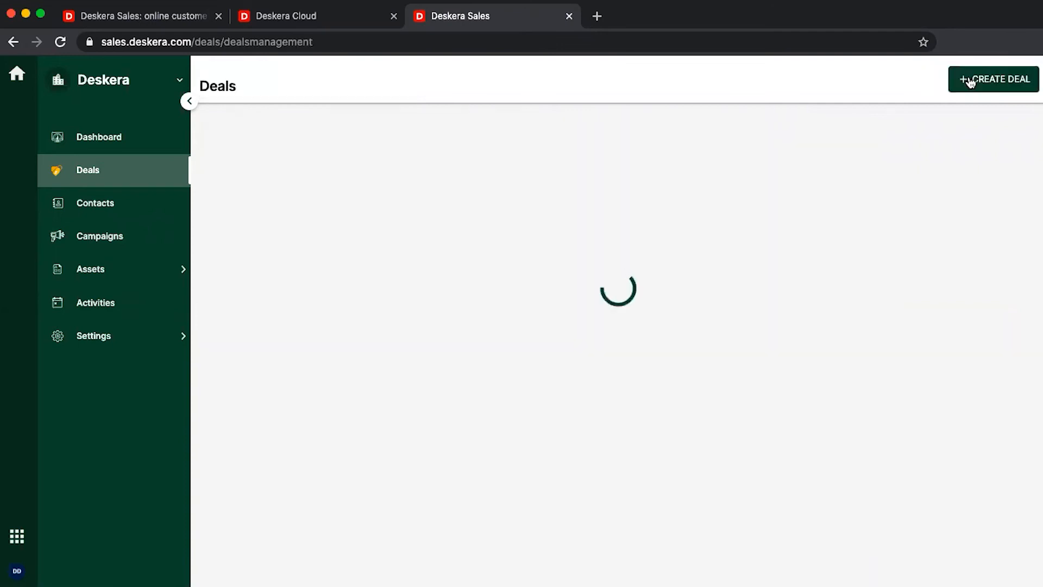
click(992, 129)
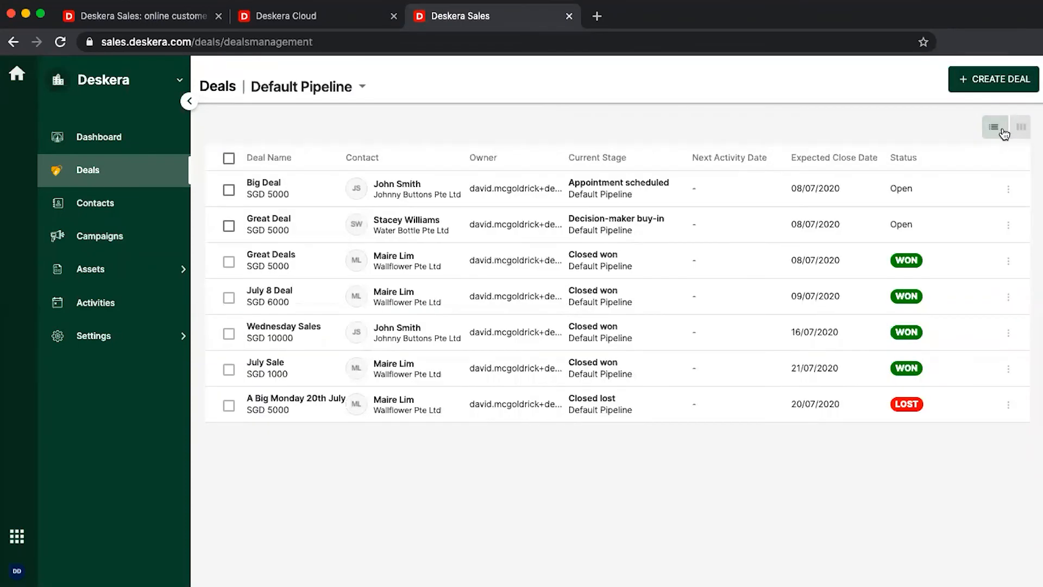
click(1018, 129)
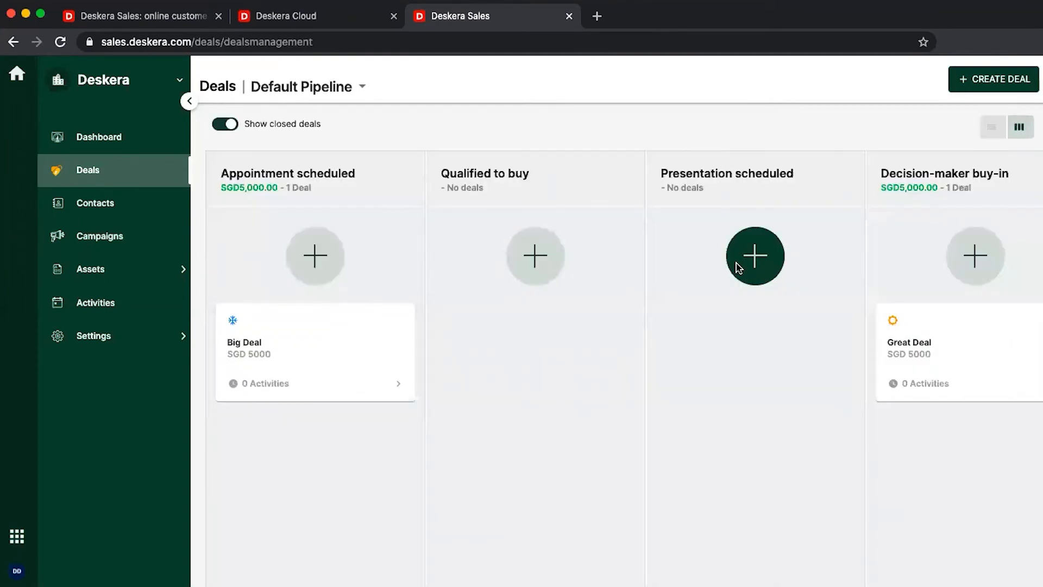
Start a deal named 'Last July Sale' linked to Wallflower Pte Ltd
click(961, 80)
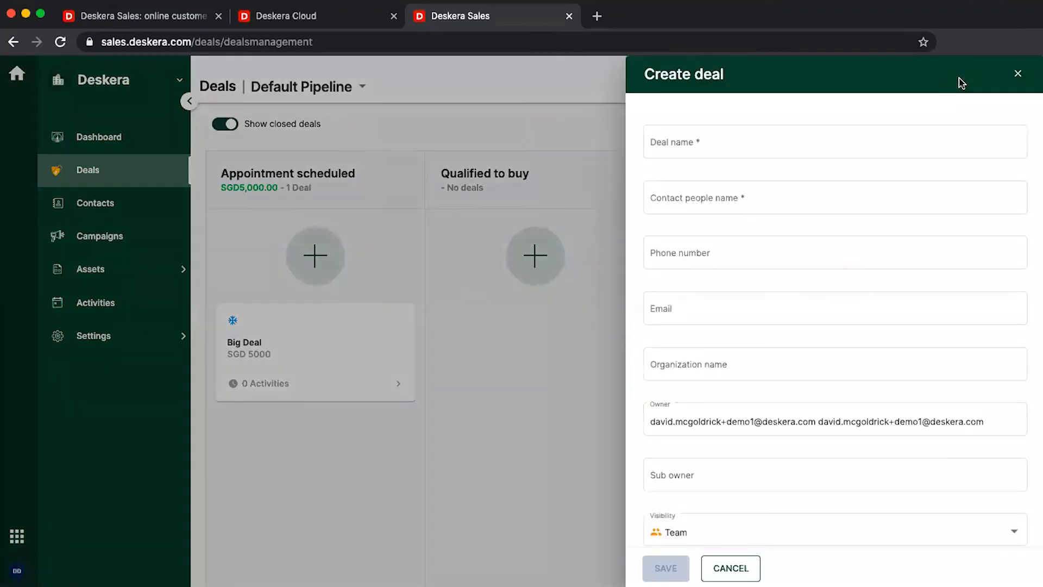
click(778, 151)
text(Last July Sale)
click(797, 195)
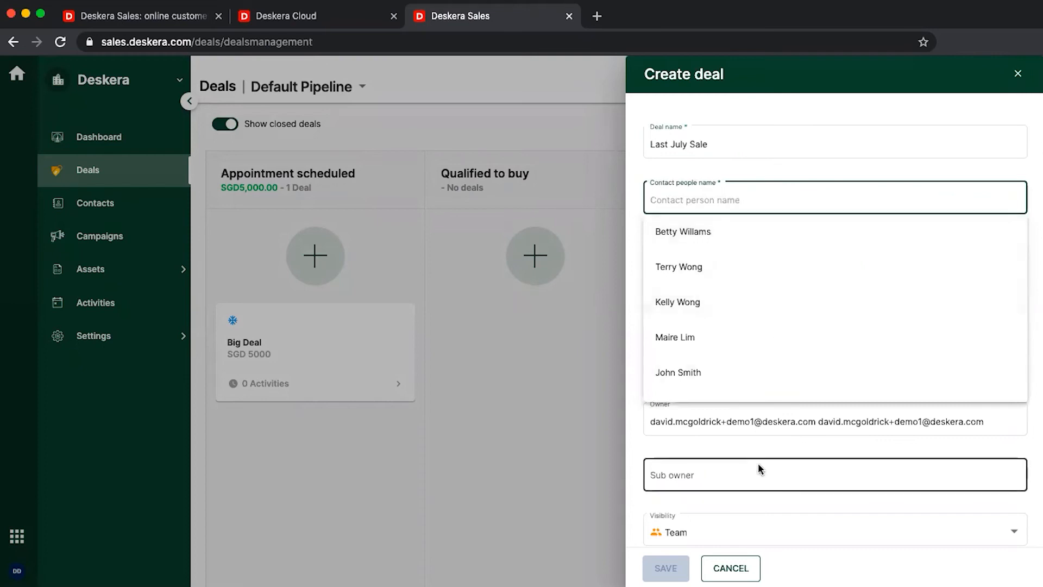
click(760, 440)
click(712, 366)
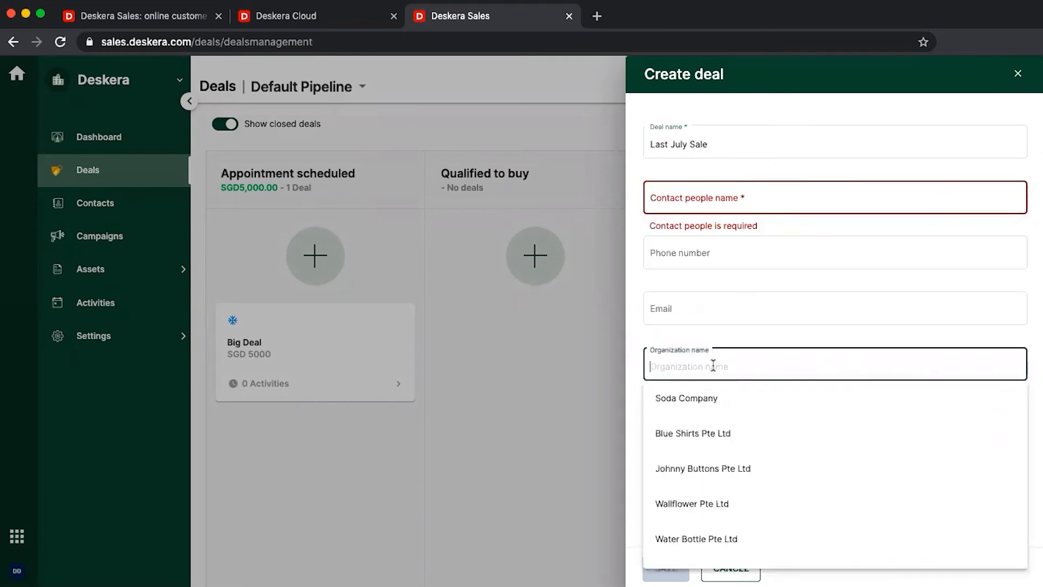
click(690, 502)
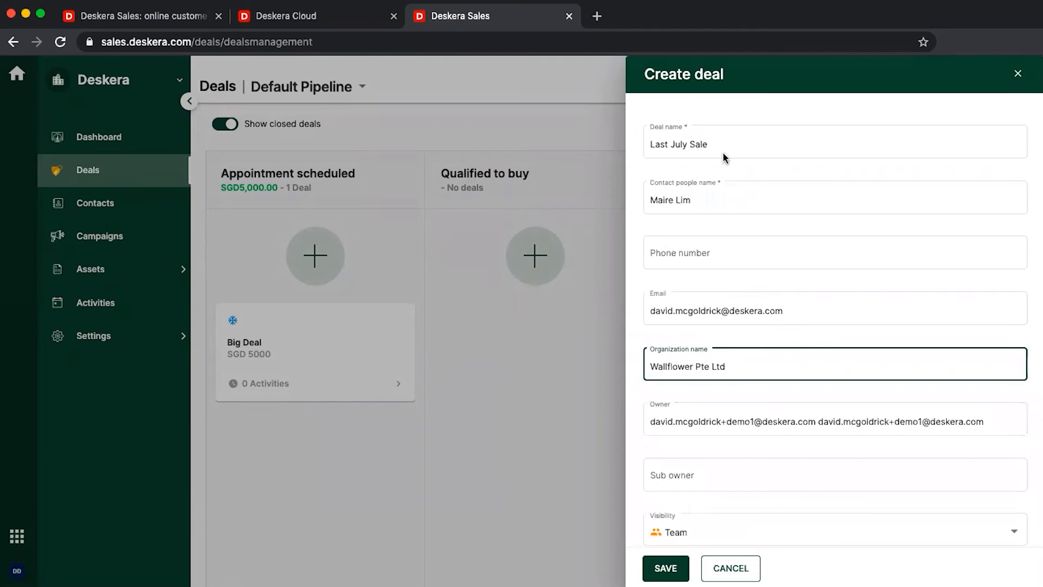
Add a sub owner, set Team visibility and deal value 5030, then save the deal
scroll(690, 316, down, 2)
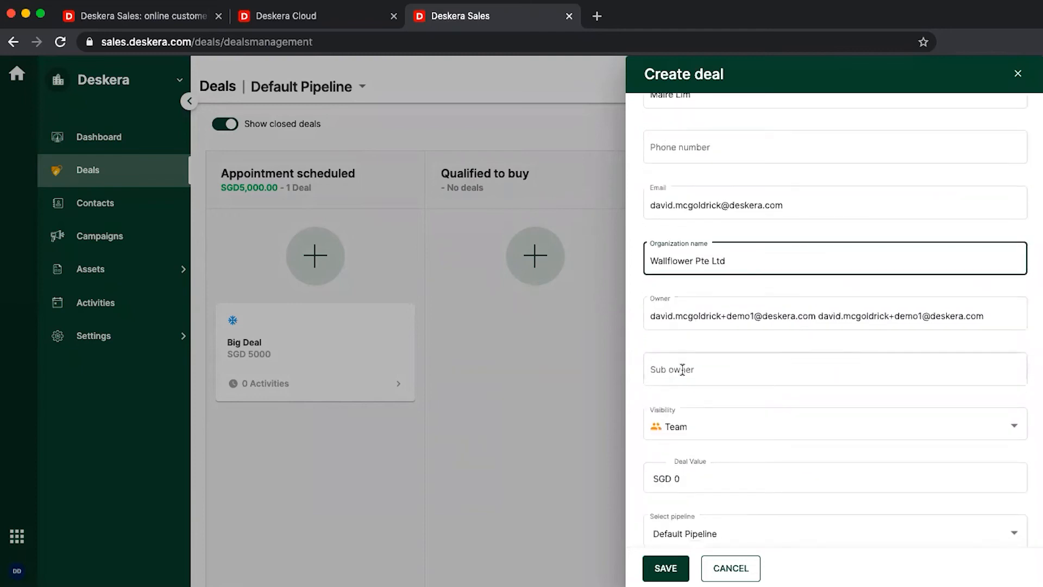
click(682, 370)
click(717, 409)
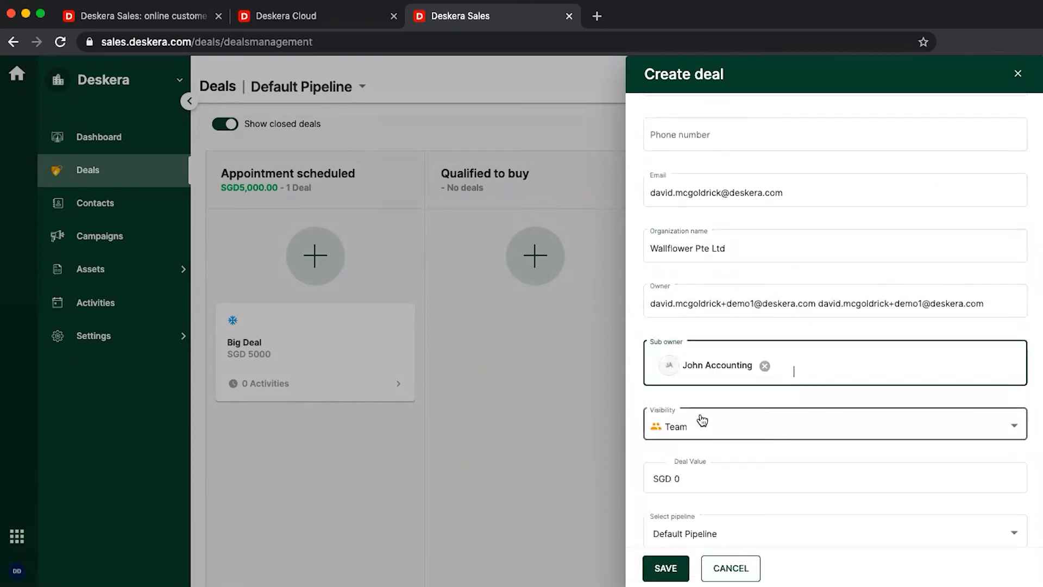
scroll(704, 449, down, 2)
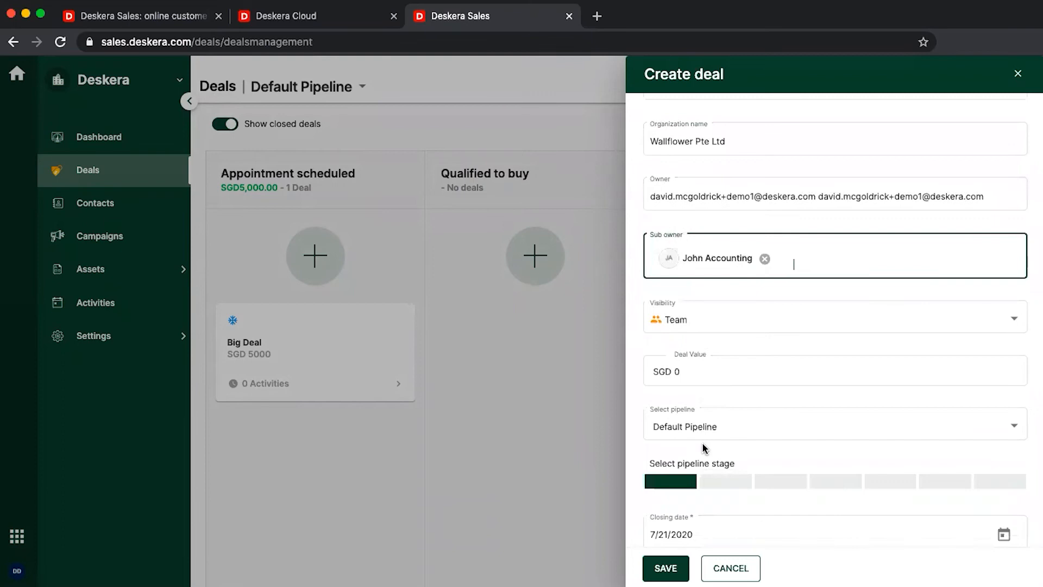
click(743, 331)
click(743, 330)
click(702, 376)
text(5030)
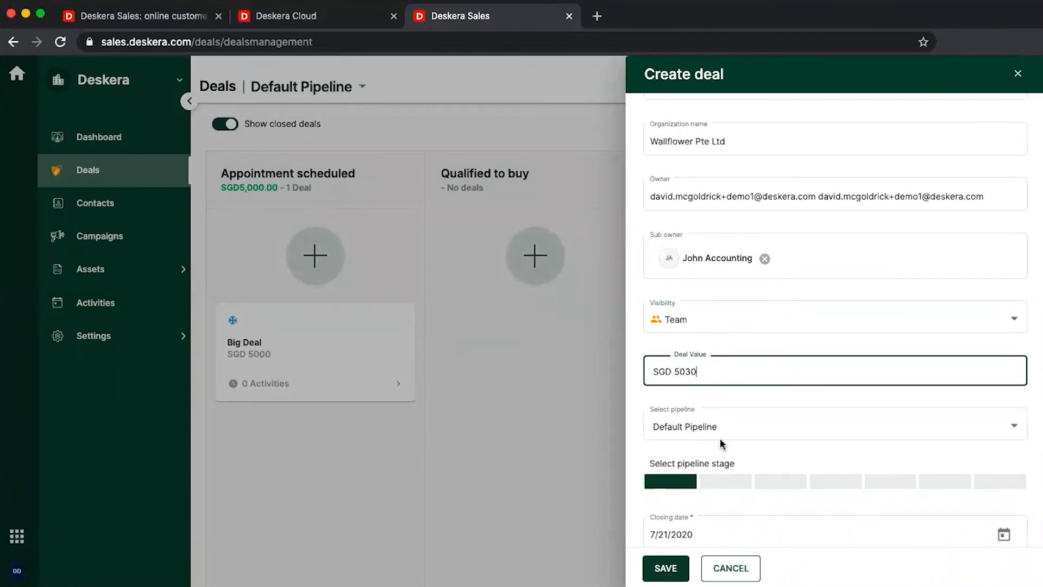
scroll(722, 442, down, 3)
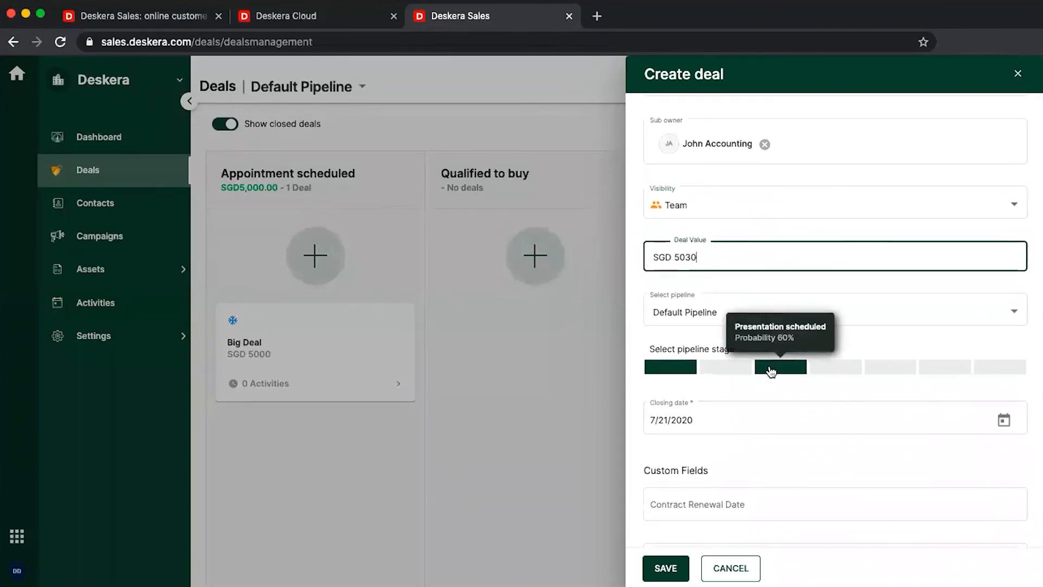
click(666, 568)
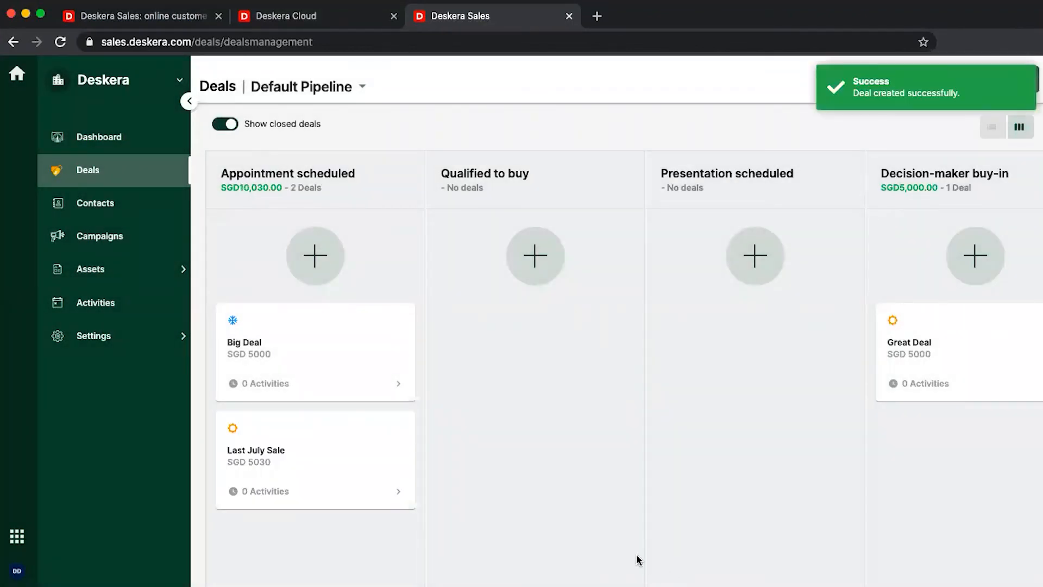
Open the Last July Sale deal, dismiss the mail connection prompt, and view its Activities
click(356, 455)
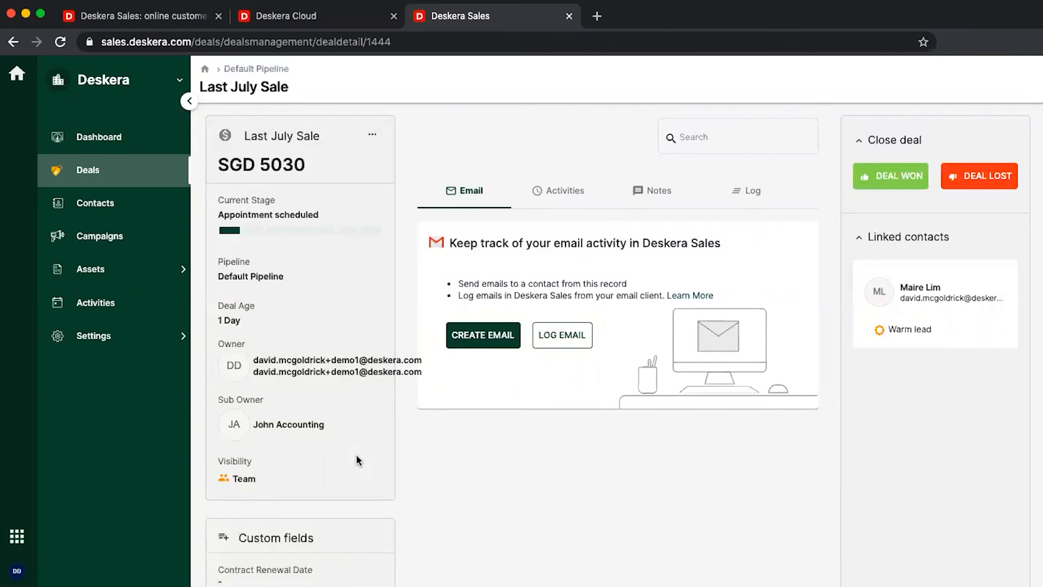
click(481, 336)
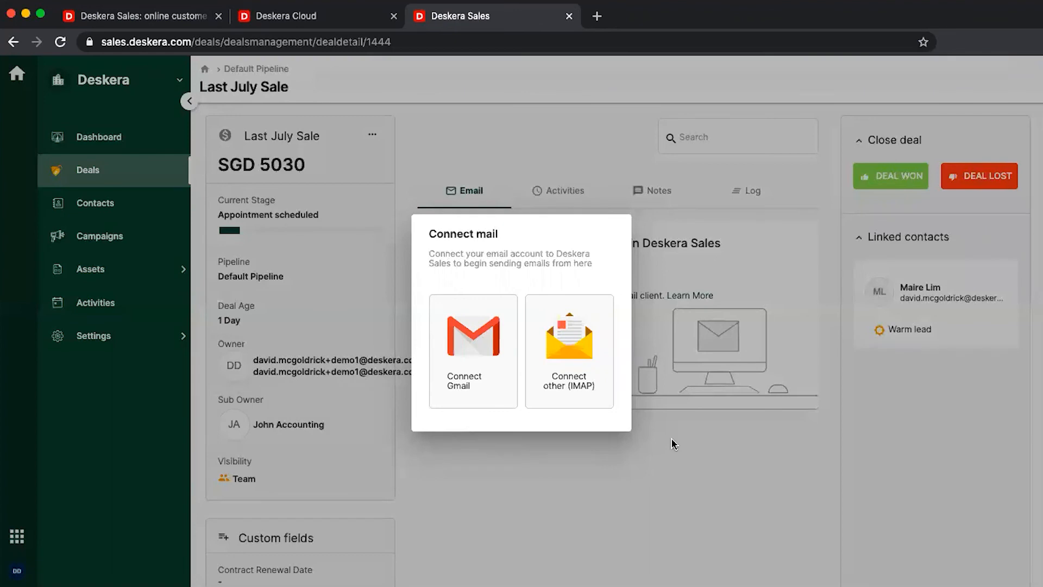
click(675, 442)
click(567, 324)
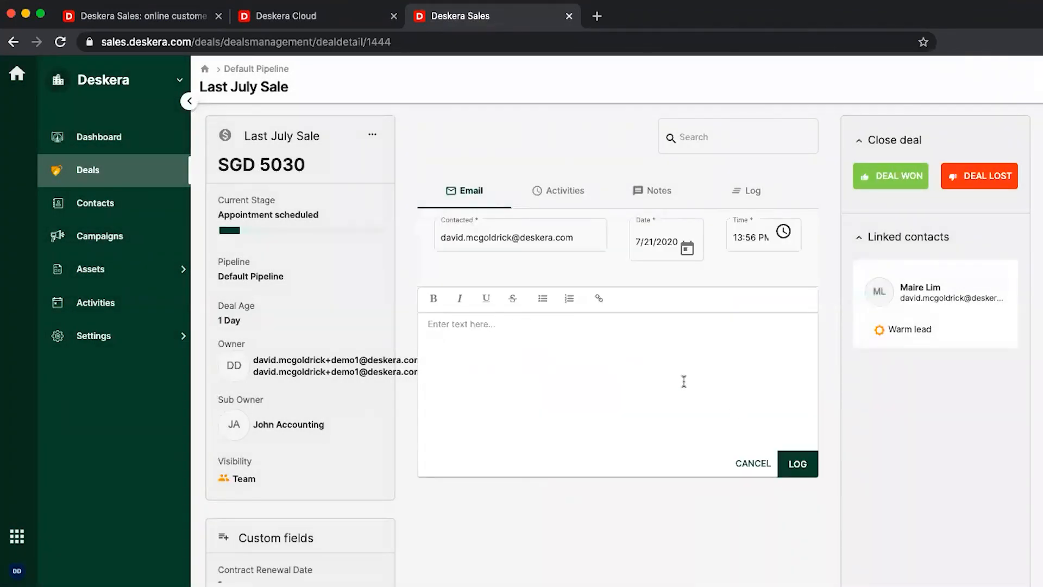
click(562, 189)
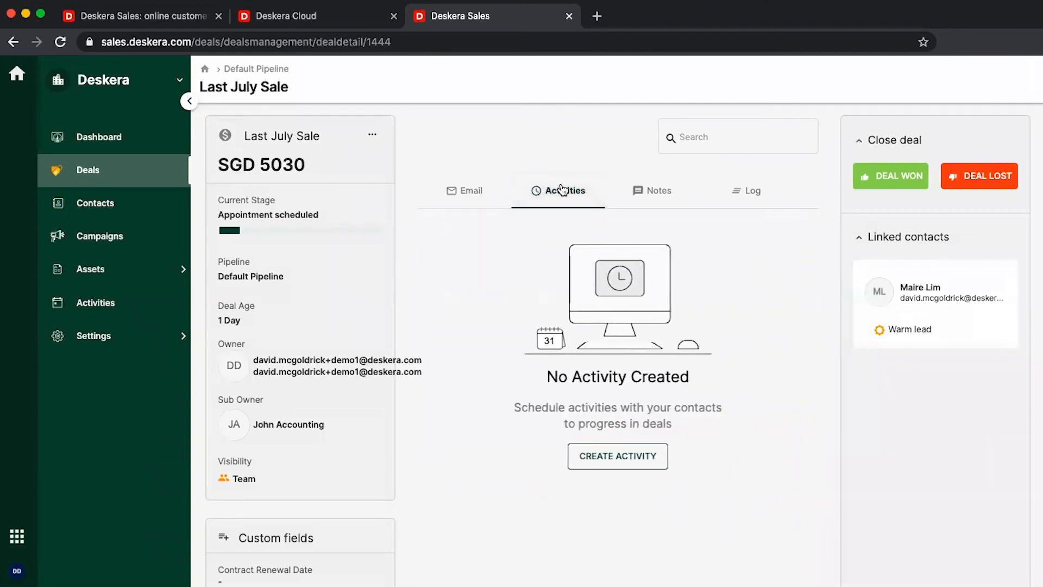
Create a Lunch-type activity named 'Lunch' starting at 10:00 AM
click(592, 462)
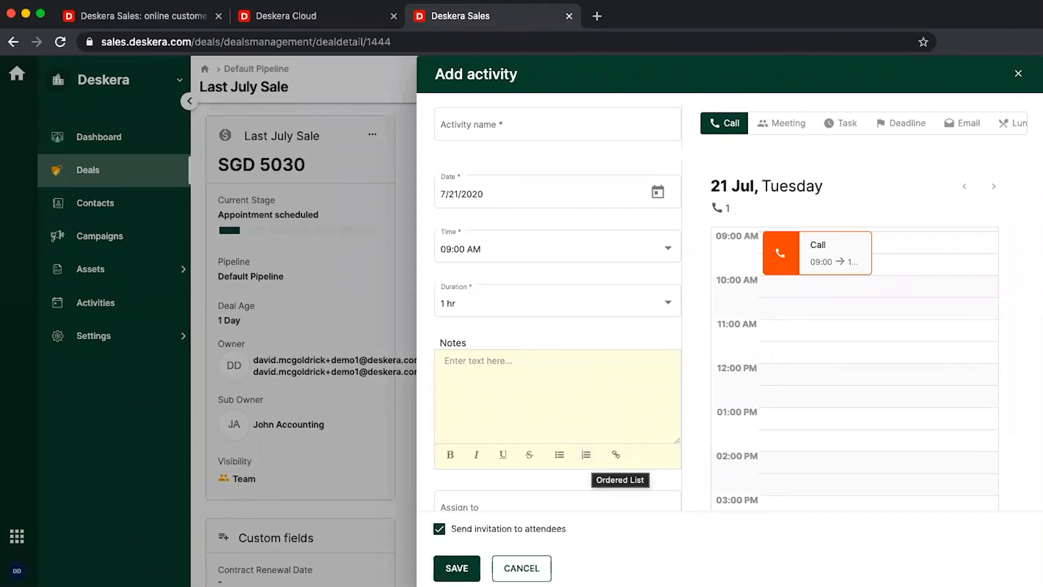
click(1009, 123)
click(588, 118)
text(Lunch)
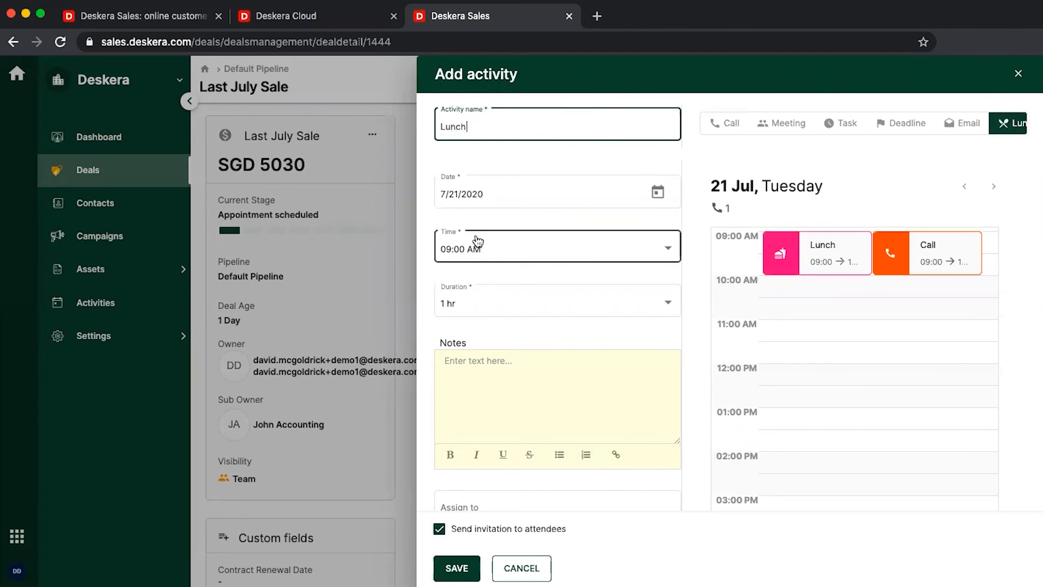
click(490, 248)
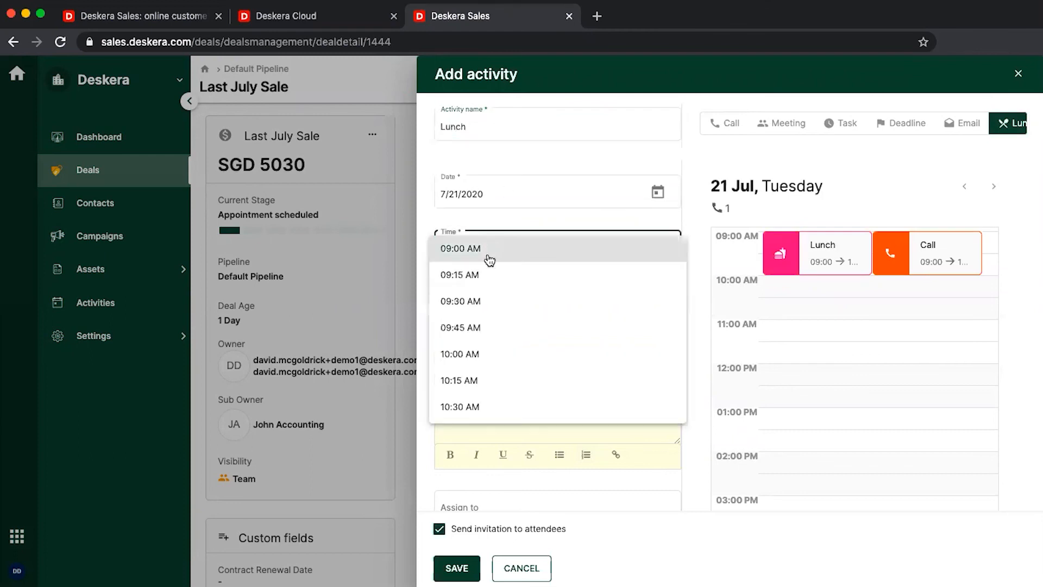
click(463, 353)
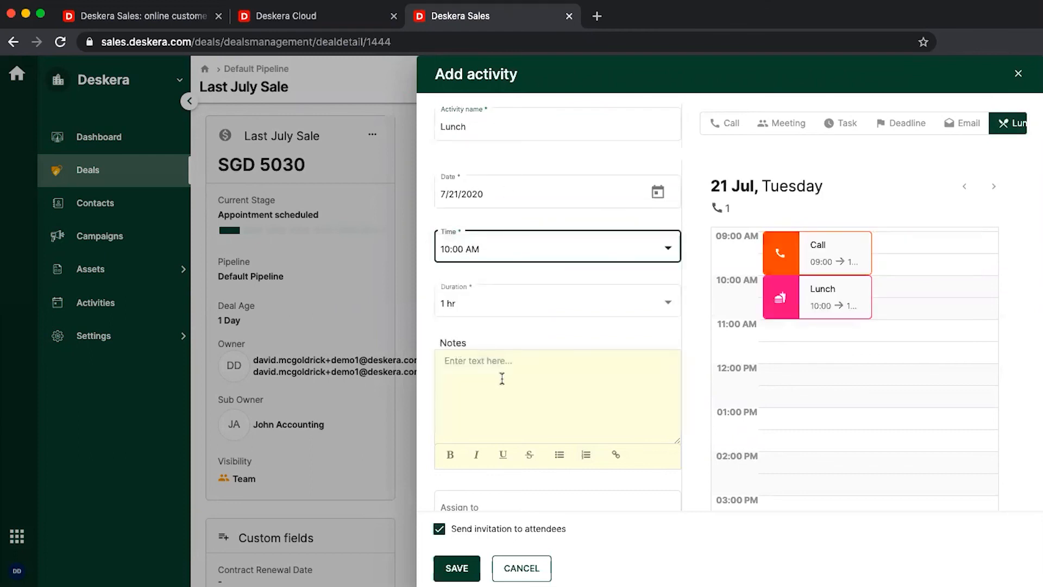
scroll(502, 378, down, 5)
Assign it to the deal owner, link Wallflower Pte Ltd and its contact, disable invitations, and save
click(516, 312)
click(492, 399)
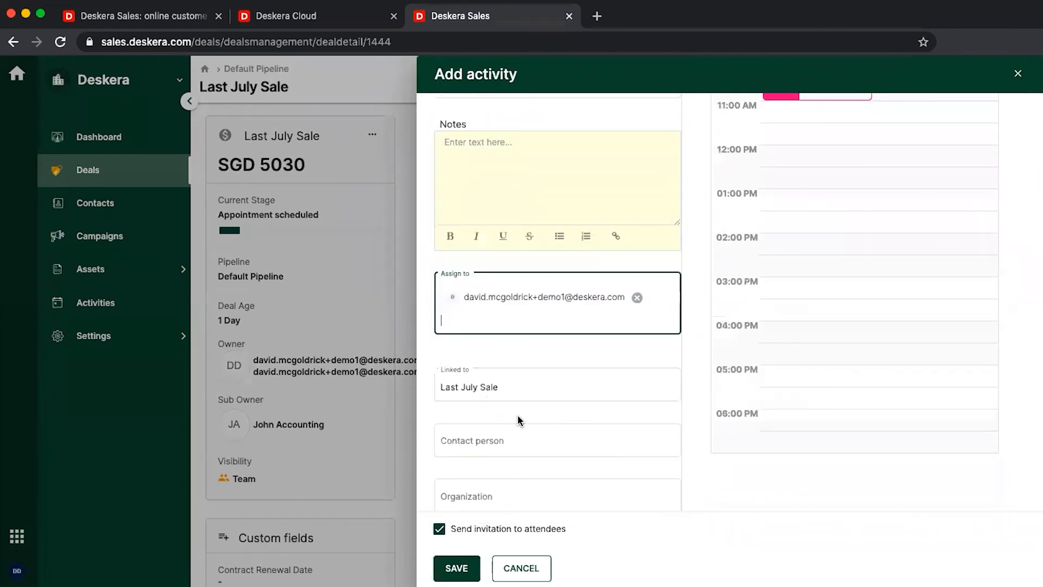
scroll(517, 414, down, 2)
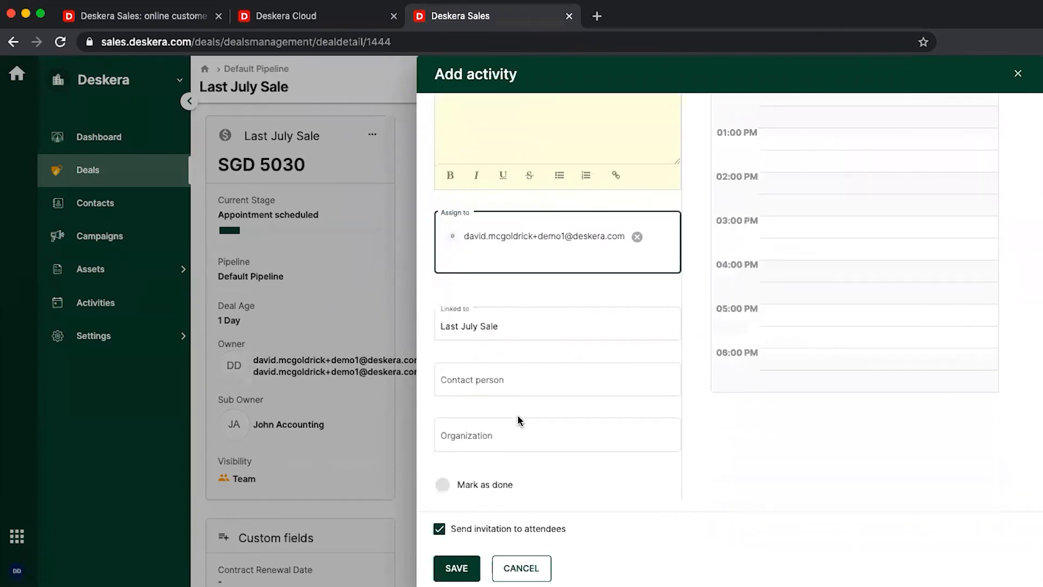
click(513, 387)
click(488, 433)
text(wal)
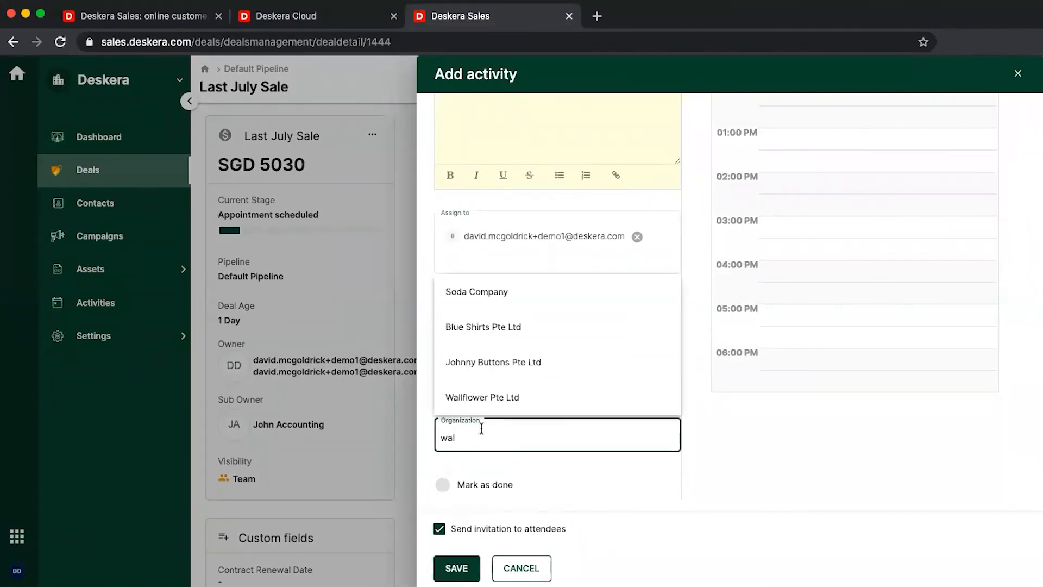
click(489, 401)
click(473, 354)
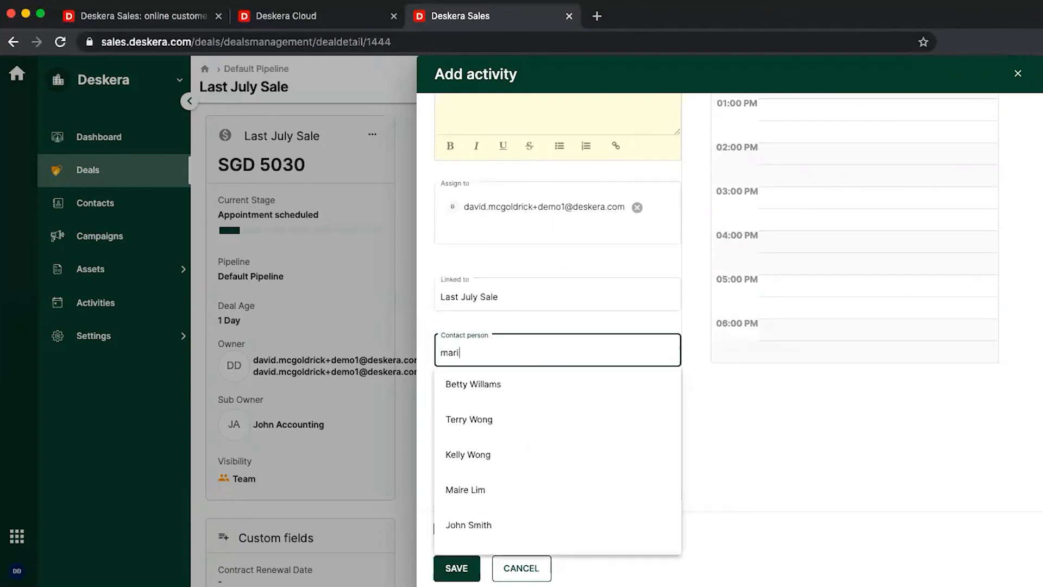
click(476, 487)
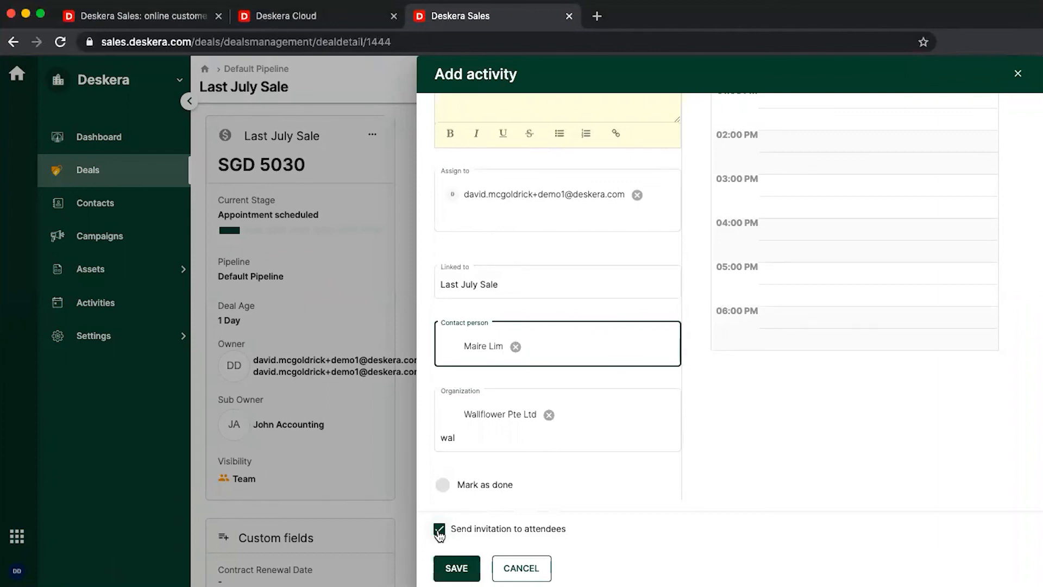
click(440, 530)
click(449, 566)
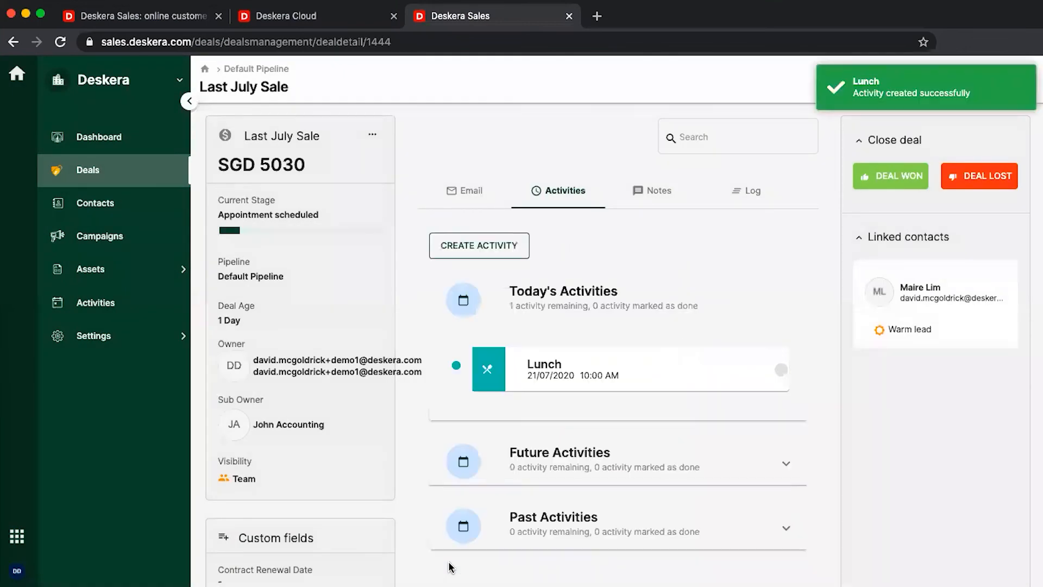
Tick the Lunch activity done, add the note 'Hi' to the deal, and go back to Deals
click(782, 373)
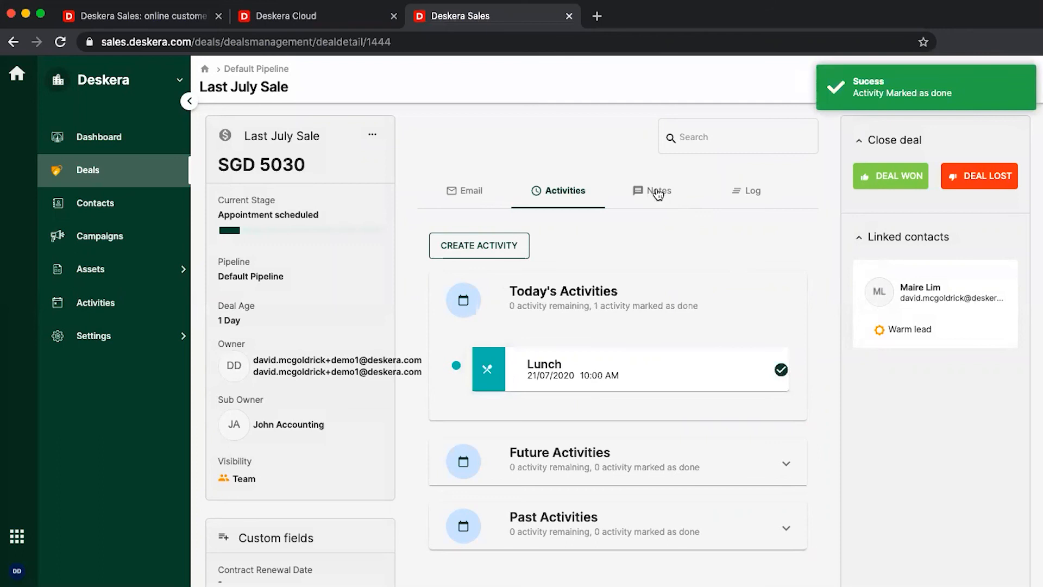
click(657, 192)
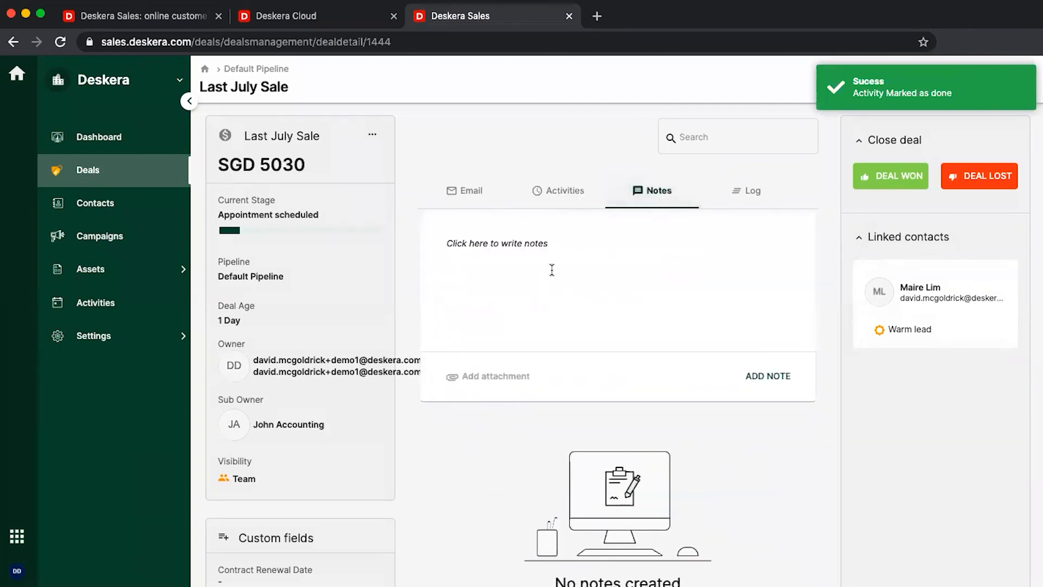
click(637, 288)
text(Hi)
click(768, 375)
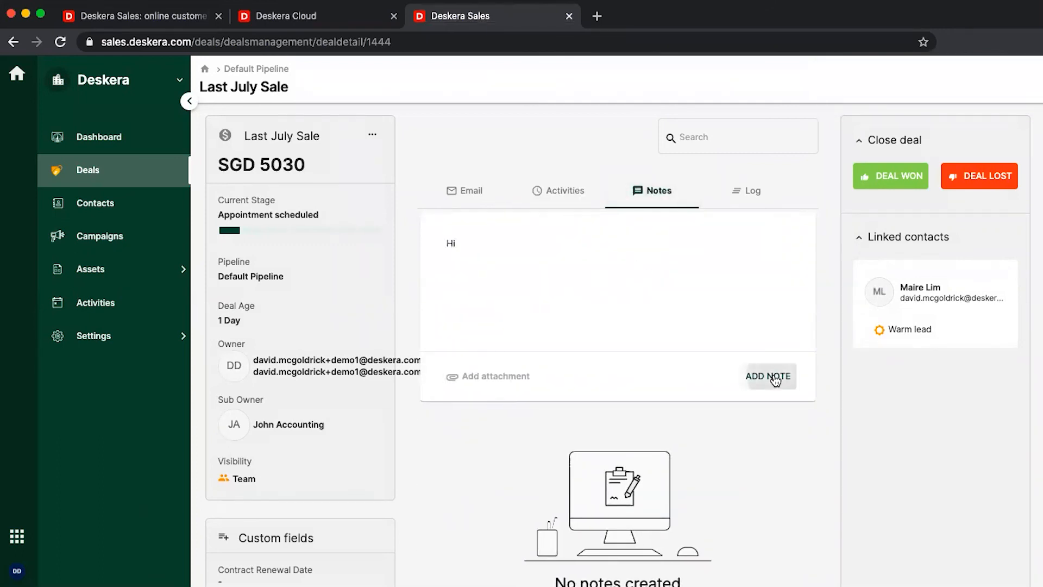
click(748, 201)
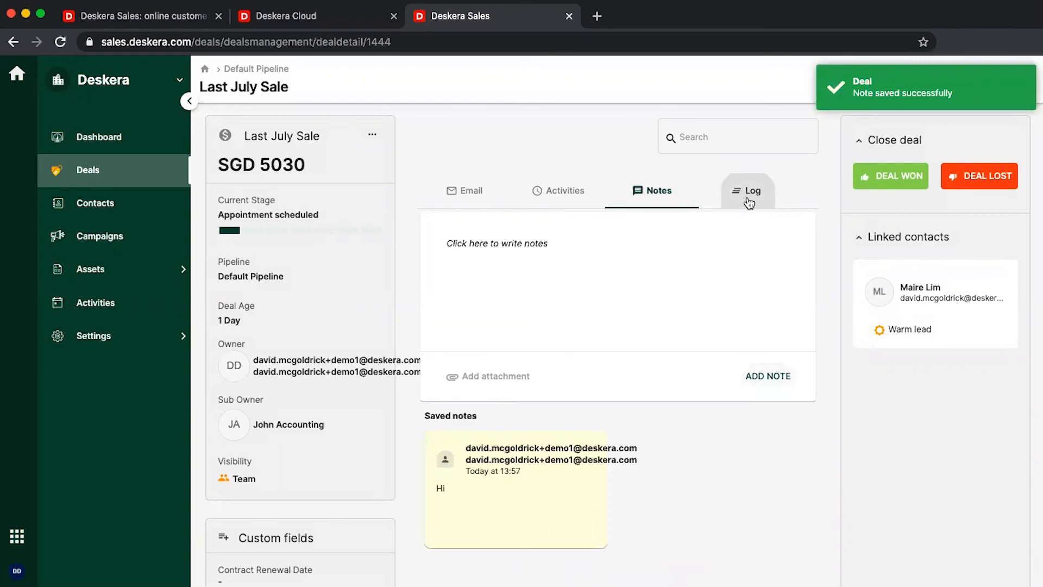
click(119, 175)
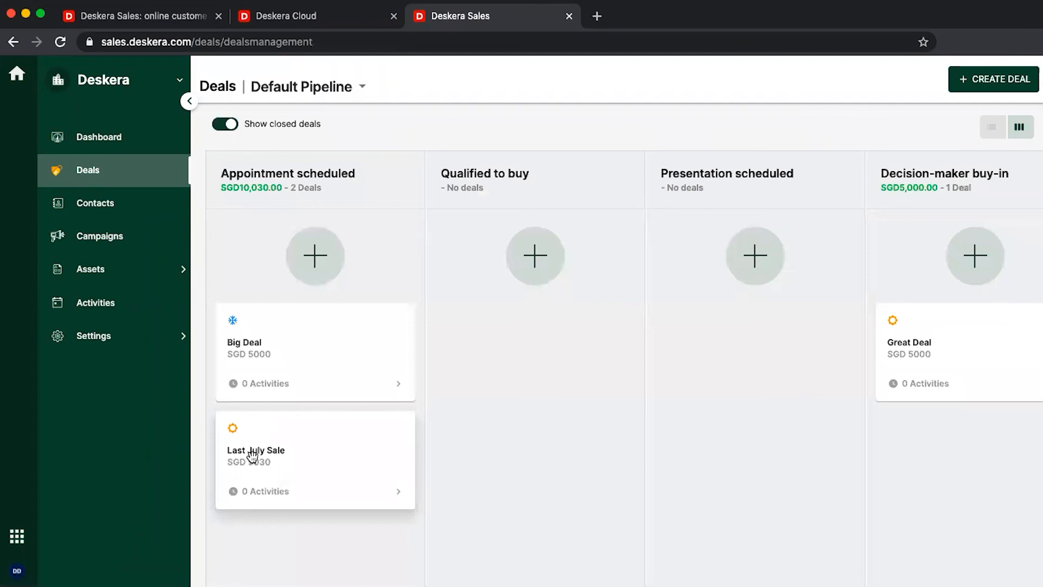
Move the Last July Sale deal through Presentation scheduled and on to Contract sent
drag(252, 455, 692, 475)
scroll(737, 405, right, 7)
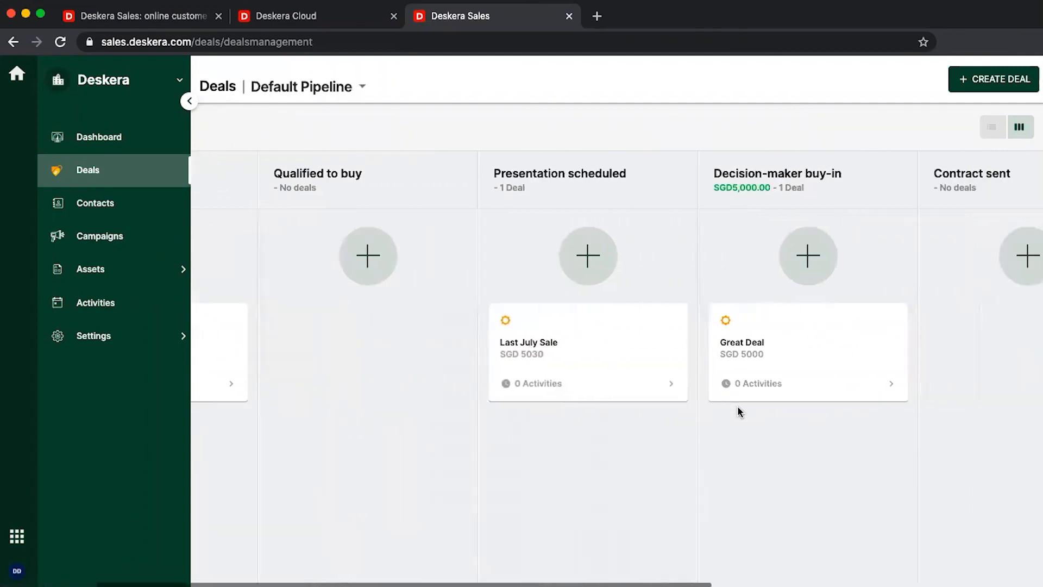
drag(415, 340, 807, 454)
scroll(807, 454, right, 8)
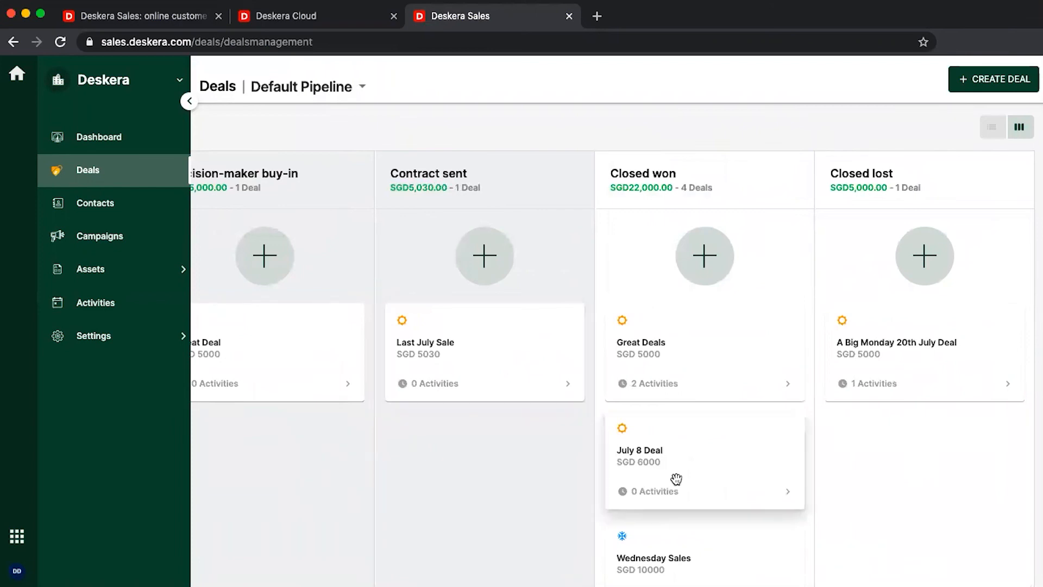
Open Last July Sale and mark it as DEAL WON
click(492, 356)
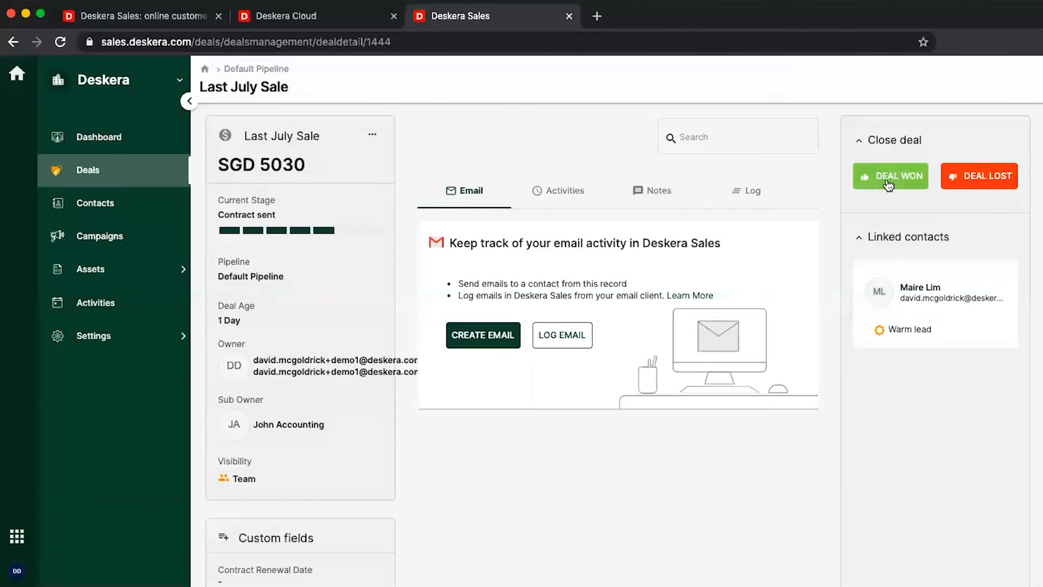
click(888, 186)
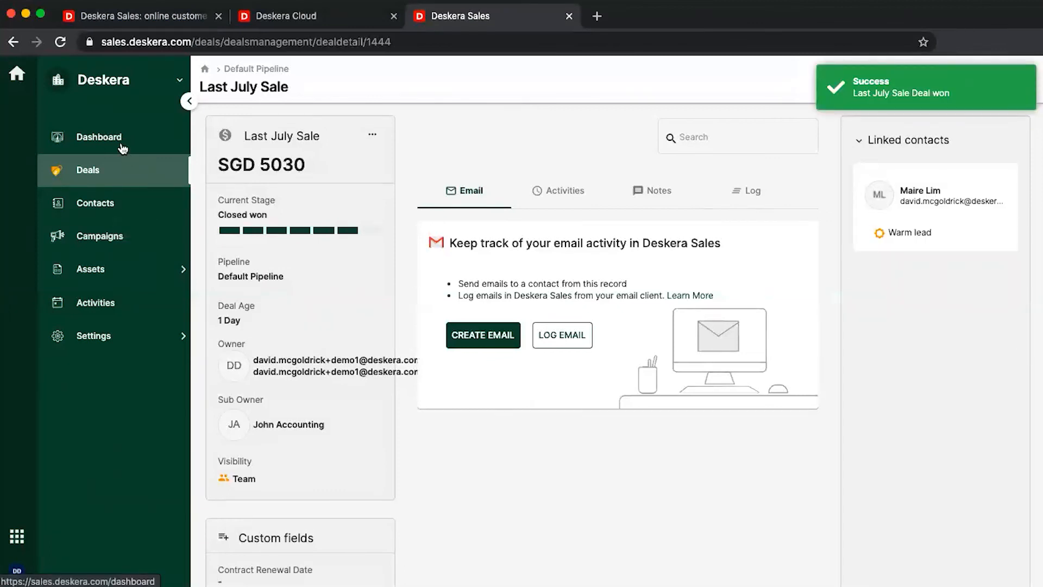
click(119, 143)
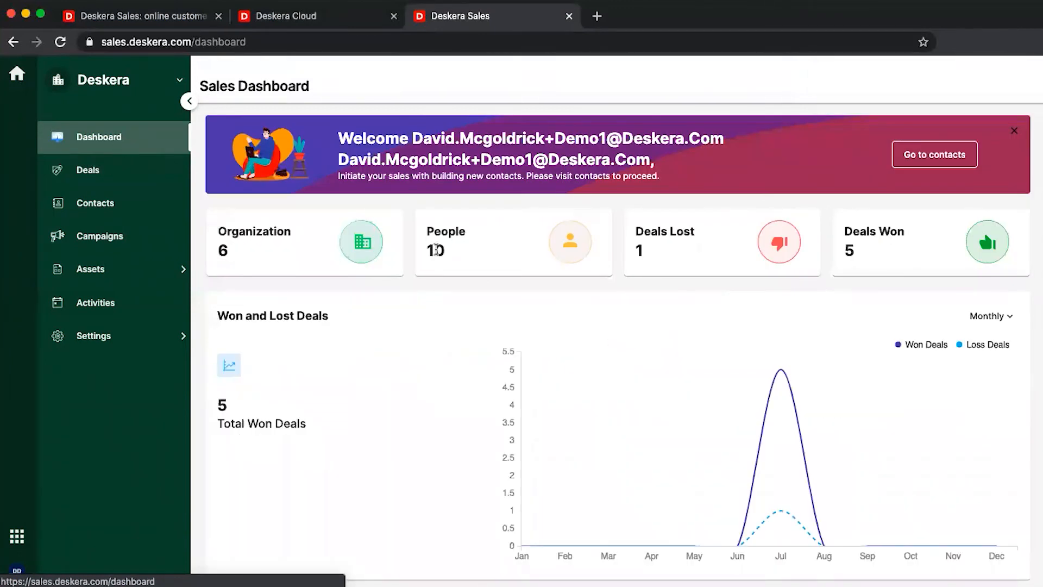
Scroll the Sales Dashboard charts to confirm 5 deals won, with Last July Sale at SGD5,030.00 among top deals
scroll(581, 421, down, 3)
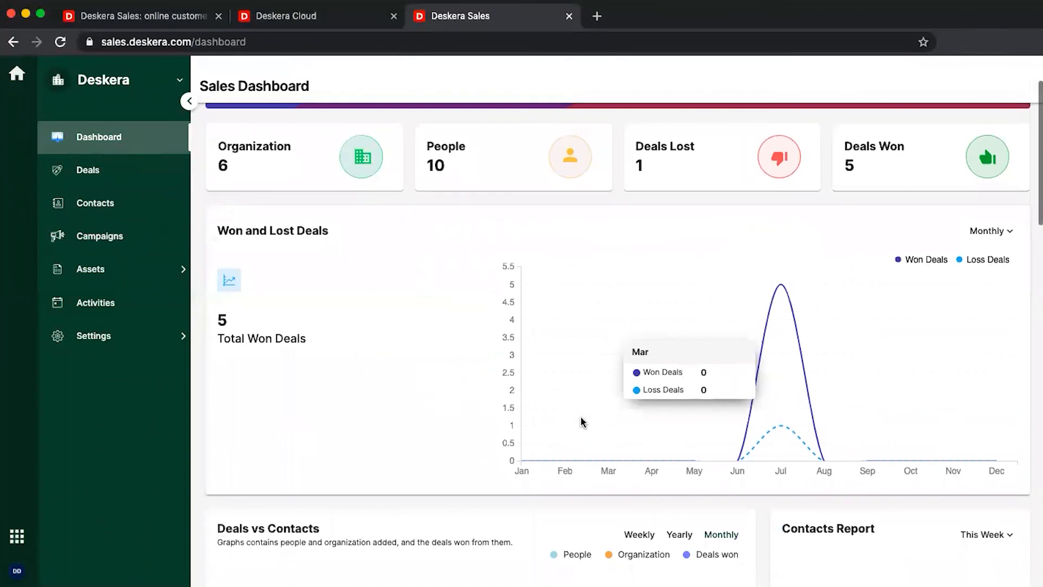
scroll(581, 418, down, 5)
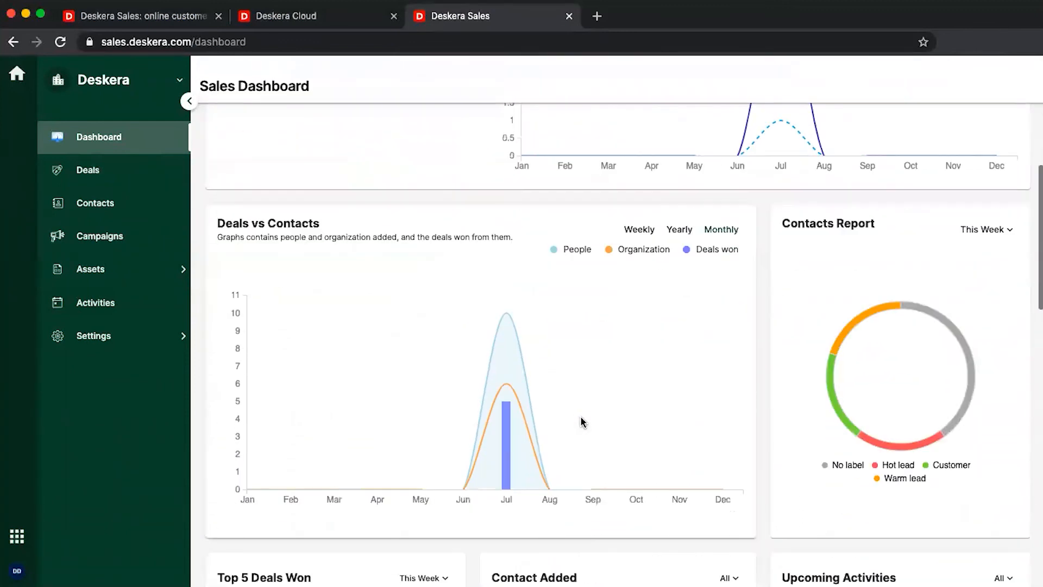
scroll(580, 421, down, 6)
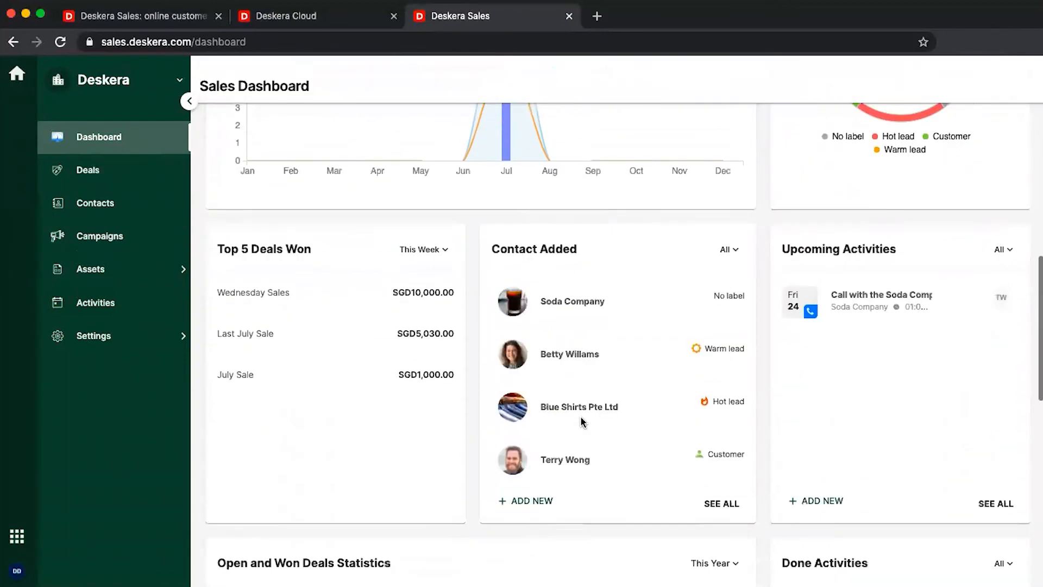
scroll(477, 475, down, 5)
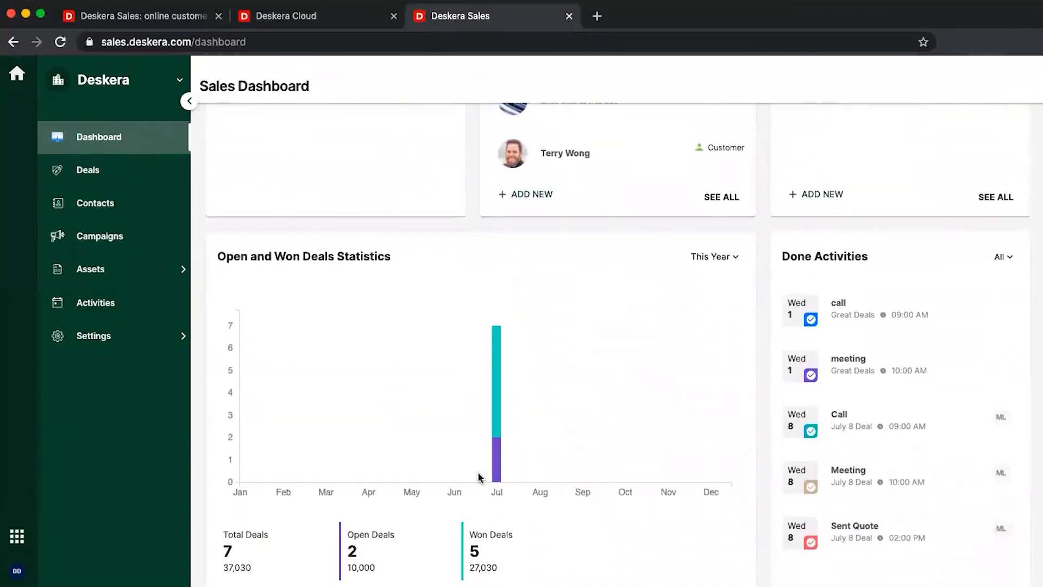
scroll(478, 476, down, 6)
mouse_move(390, 435)
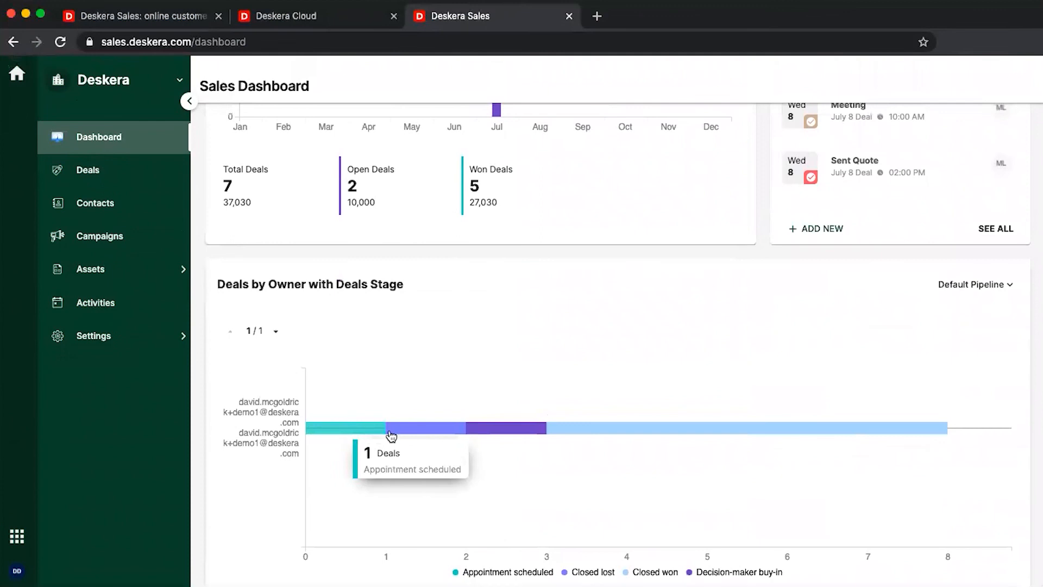
scroll(390, 434, up, 20)
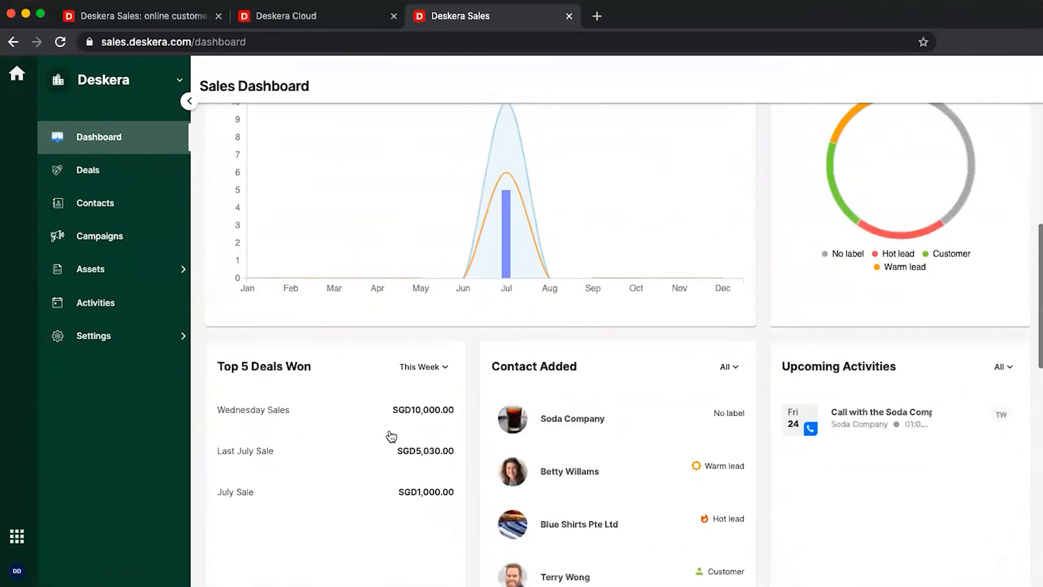